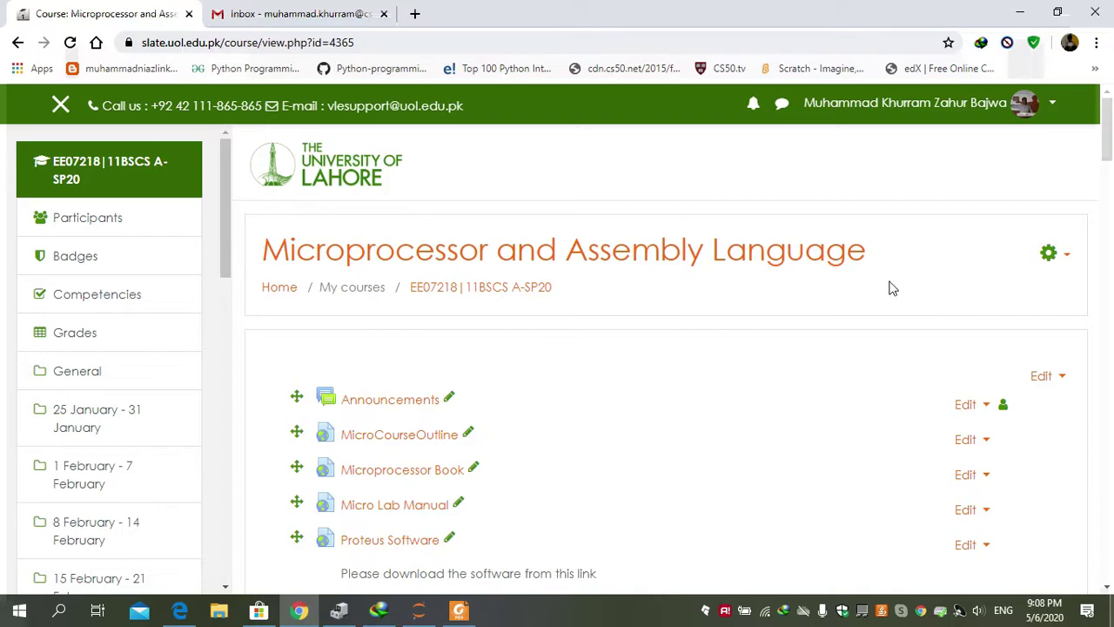
Step: Turn editing mode off and back on for the Microprocessor and Assembly Language course
left_click(1069, 255)
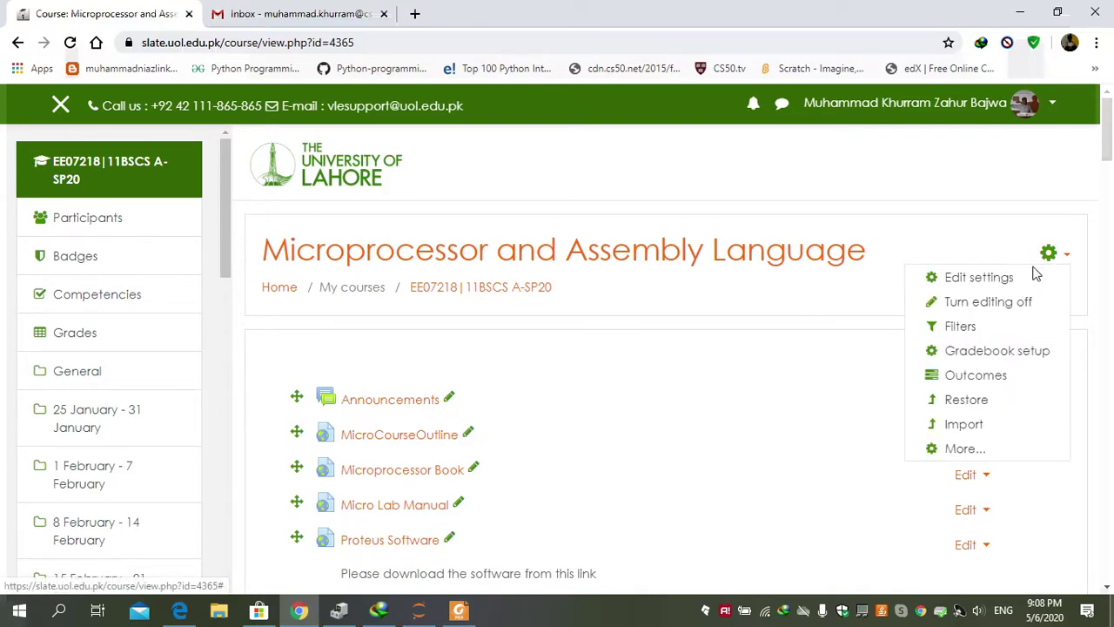
left_click(988, 304)
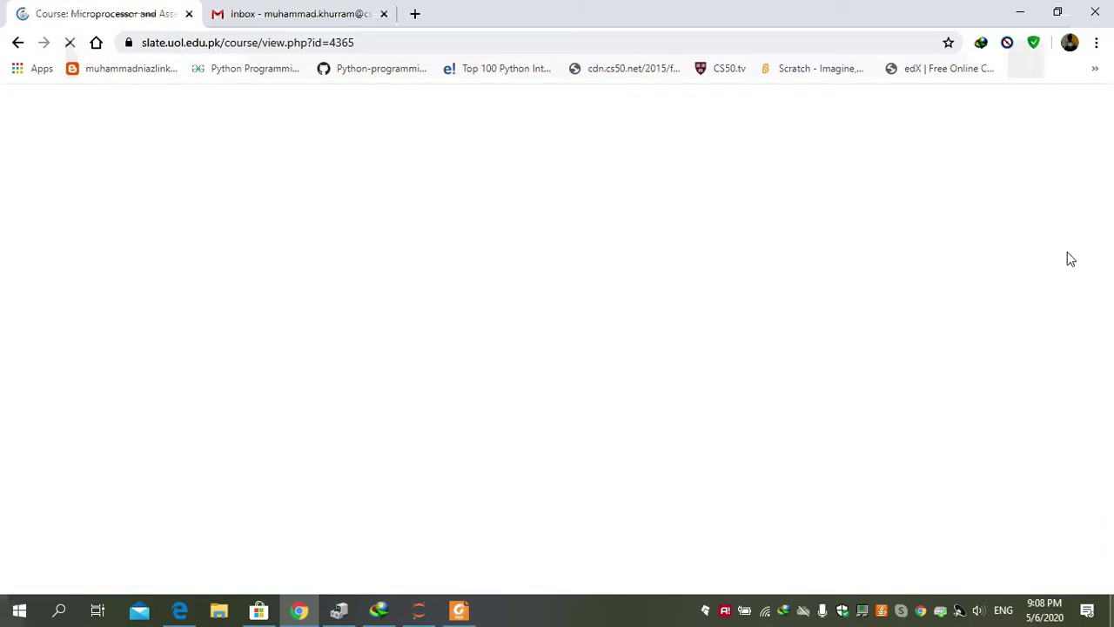
left_click(1069, 257)
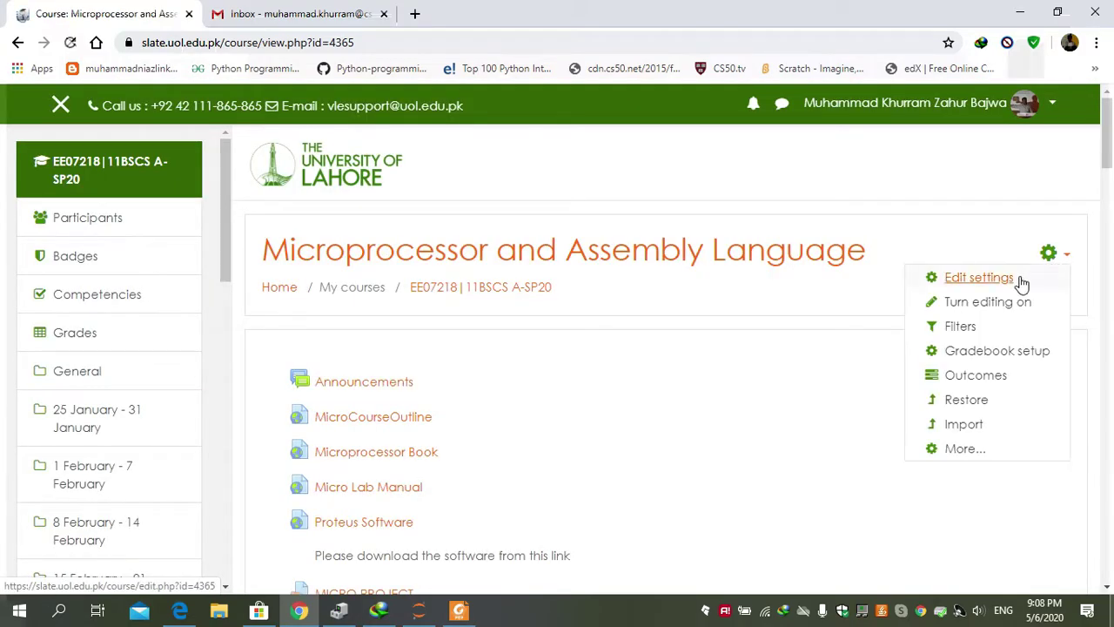
left_click(994, 304)
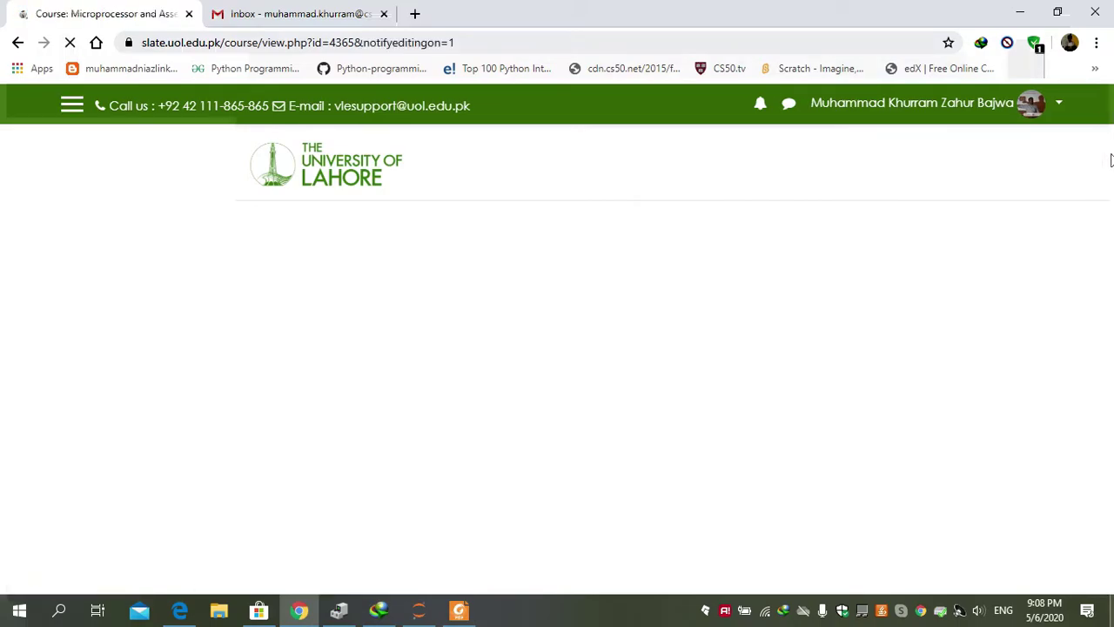
scroll(248, 296, "down", 1)
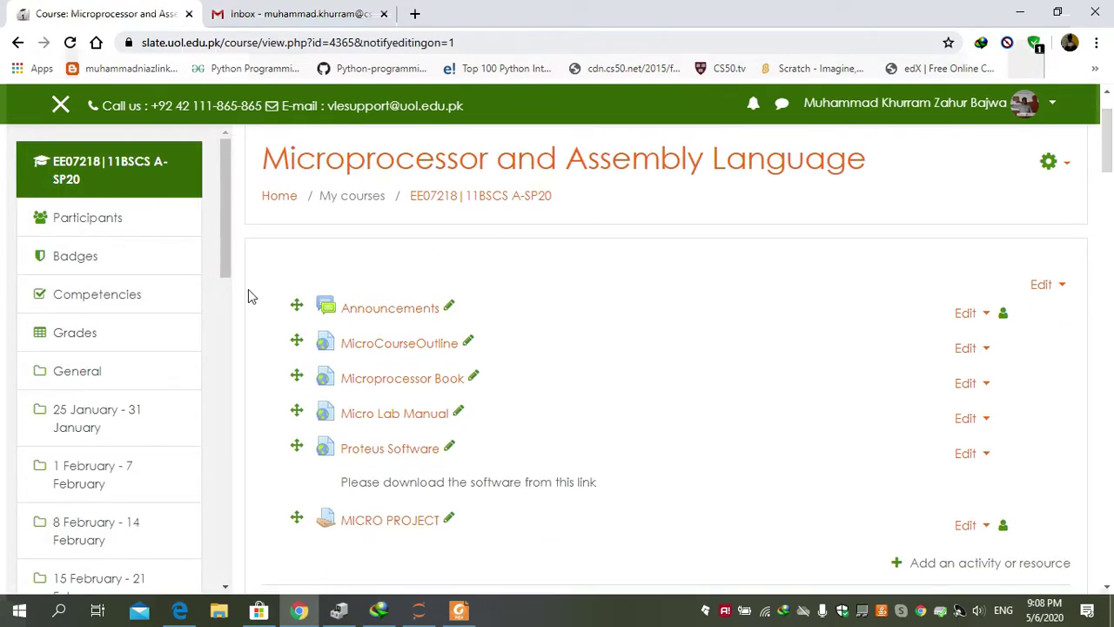
Step: Open the course's grades and switch from the grader report to the Gradebook setup page
left_click(79, 335)
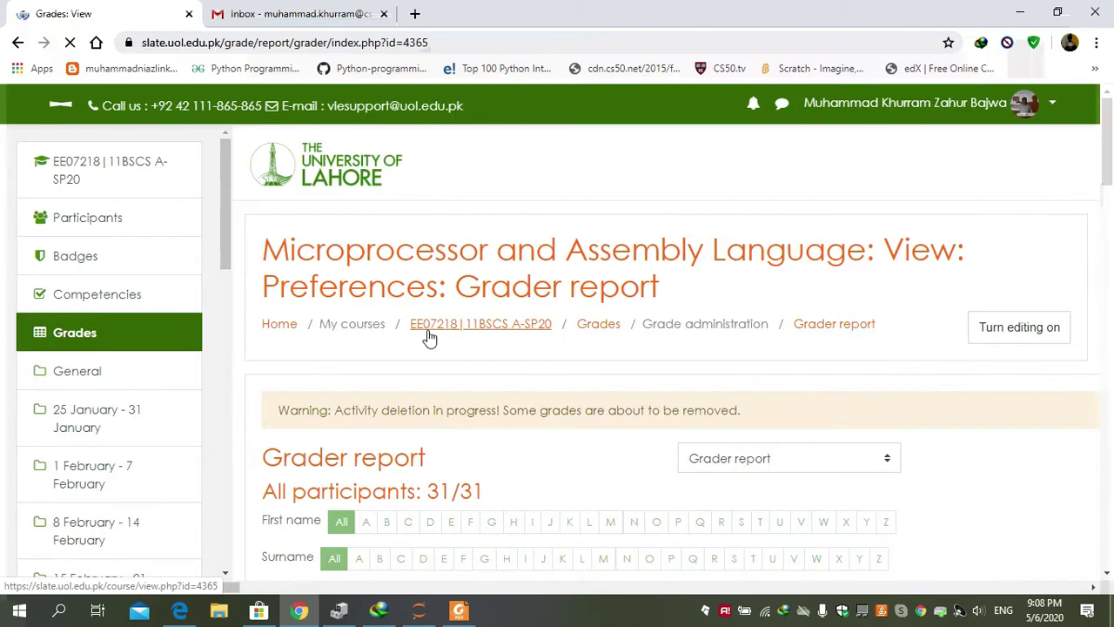
left_click_drag(1111, 180, 1110, 212)
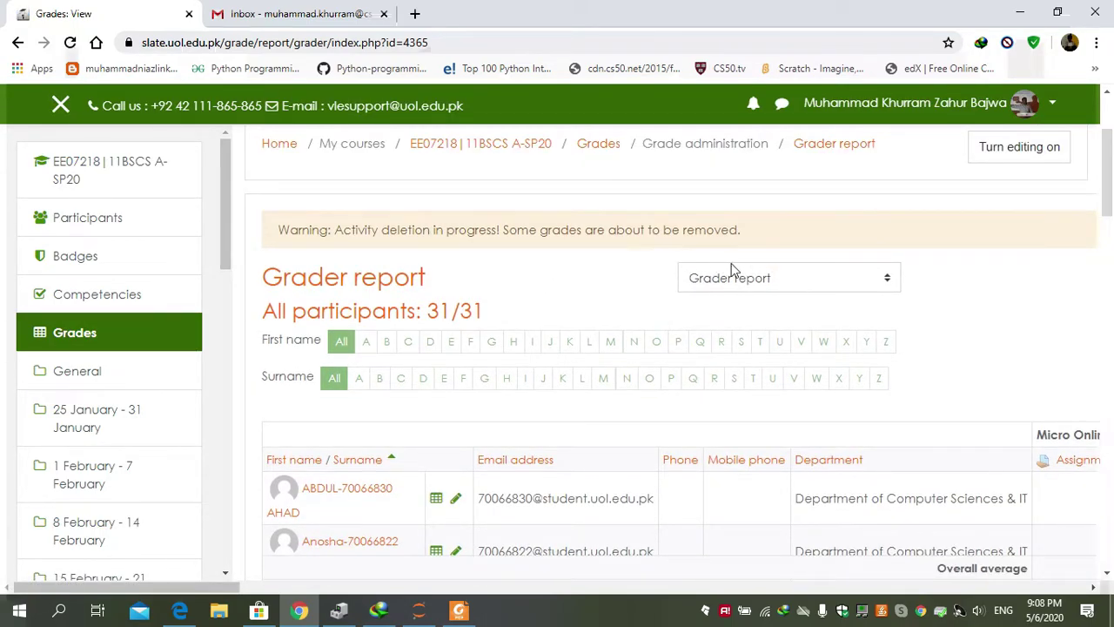
left_click(877, 285)
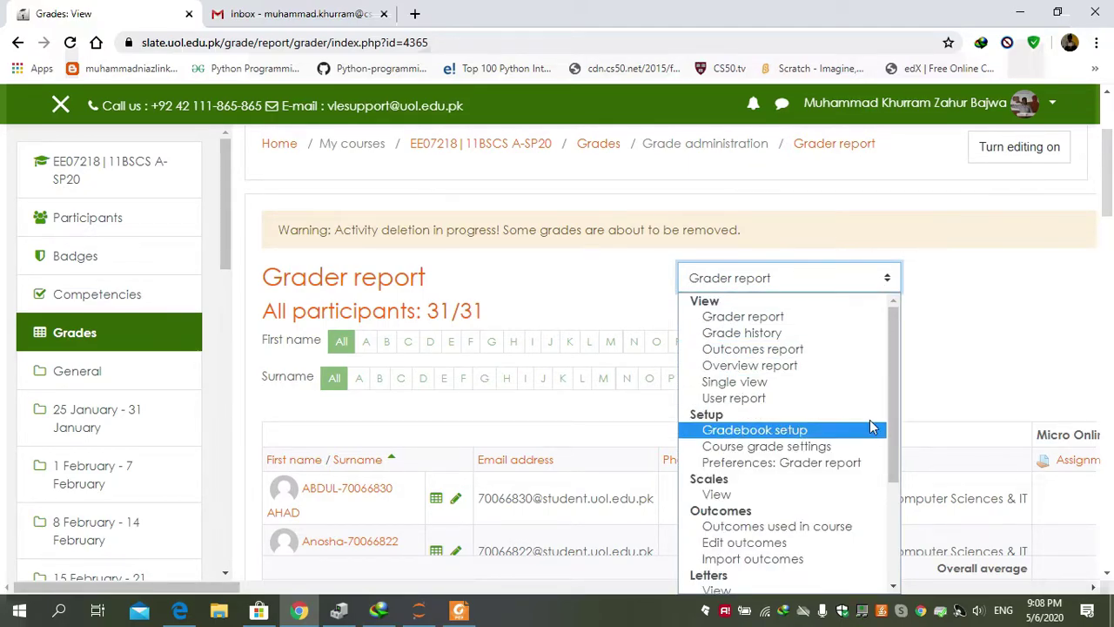
left_click_drag(892, 405, 909, 535)
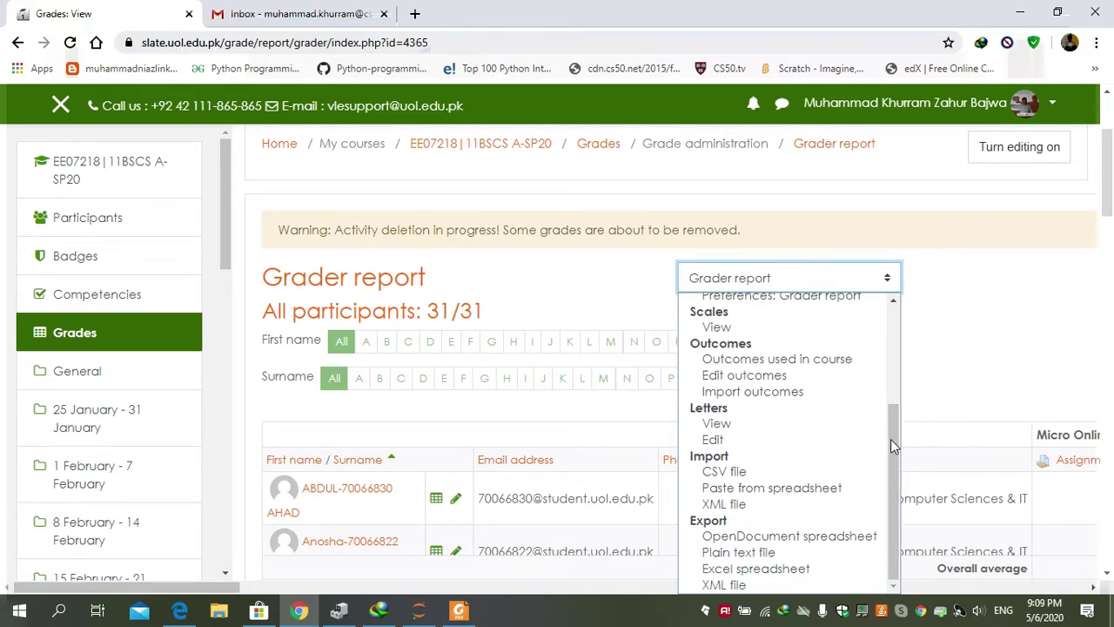
left_click_drag(892, 433, 894, 376)
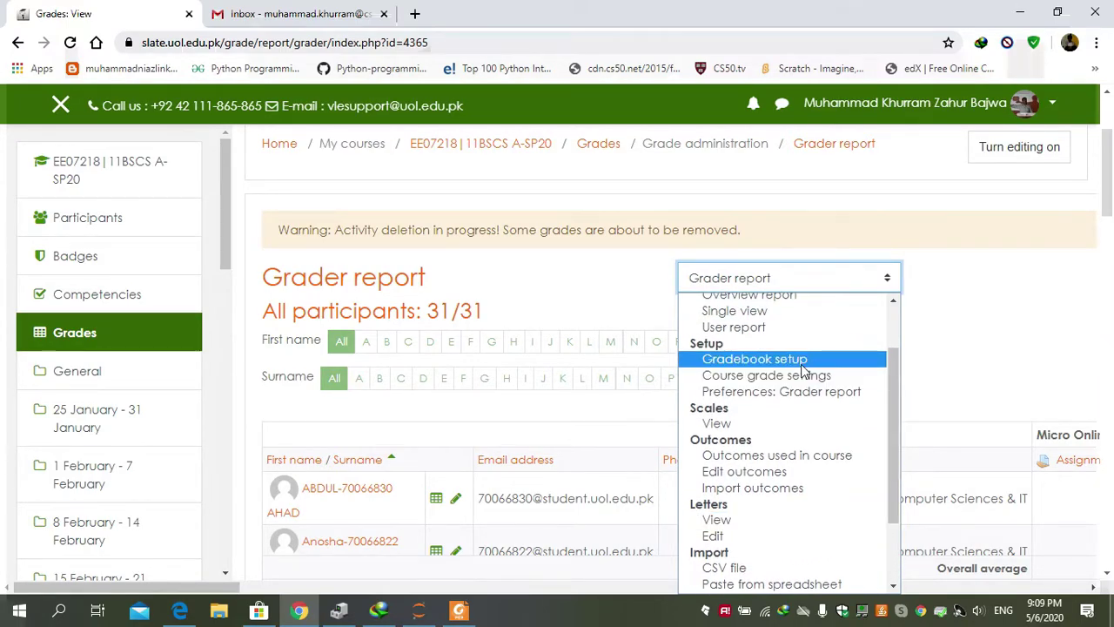
left_click(802, 366)
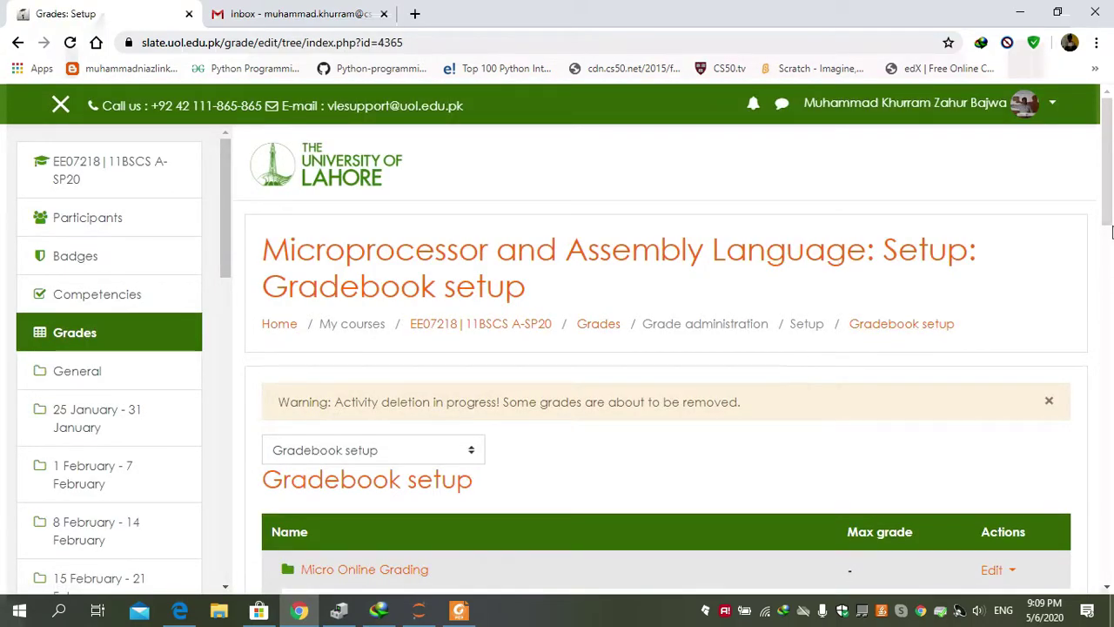
Step: Rename the top-level grade category Micro Online Grading as "Microprocessor" and save the category settings
scroll(1109, 241, "down", 2)
left_click_drag(1110, 241, 1109, 273)
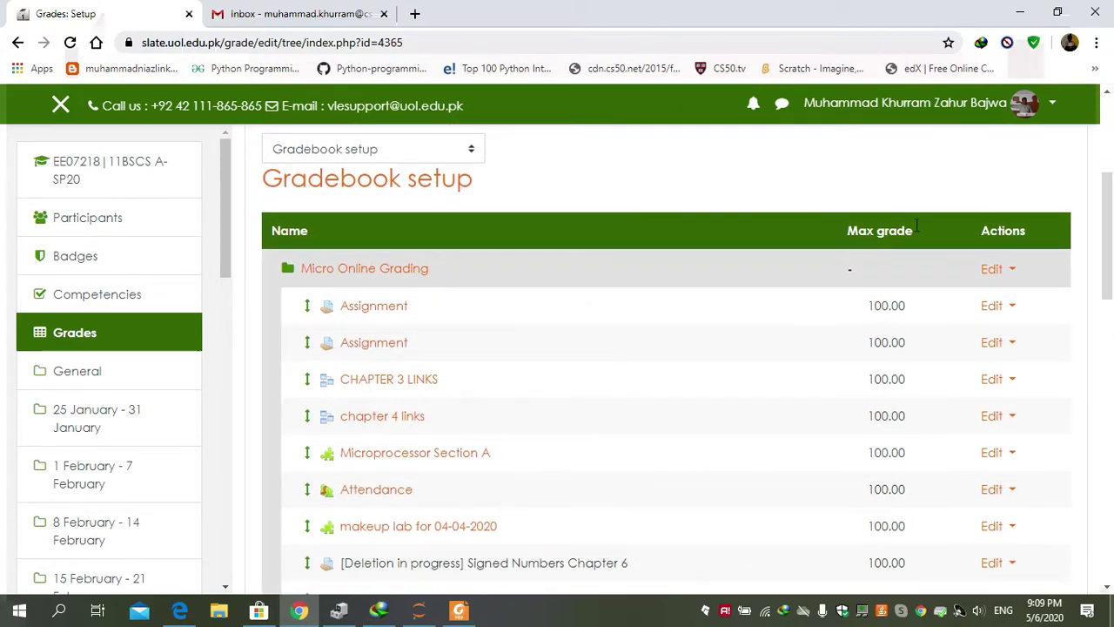
left_click(1006, 275)
left_click(984, 289)
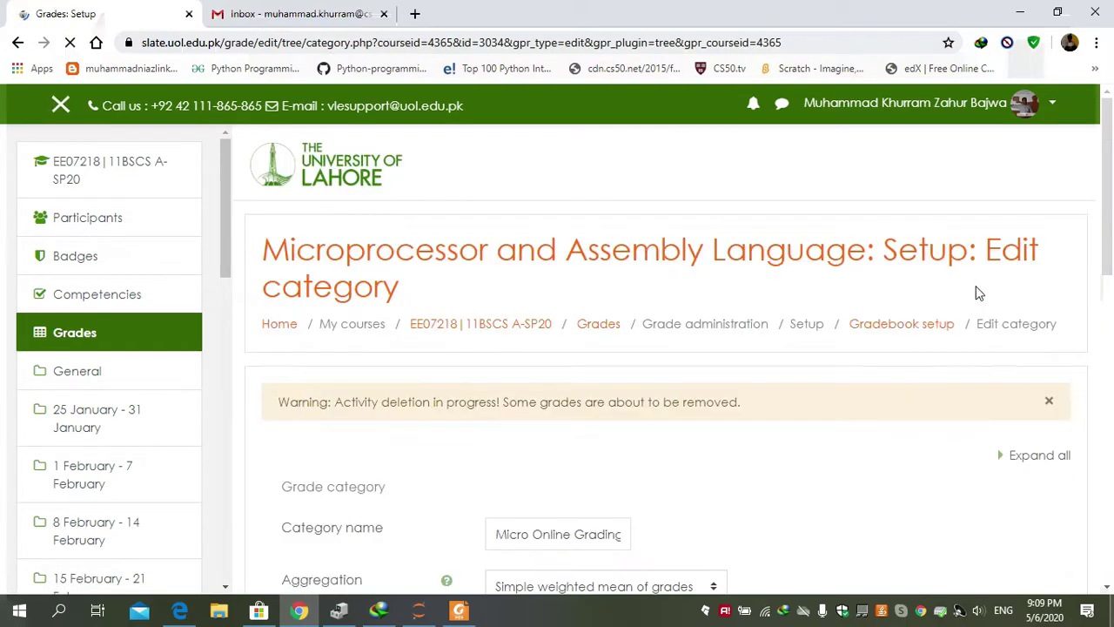
scroll(1111, 222, "down", 3)
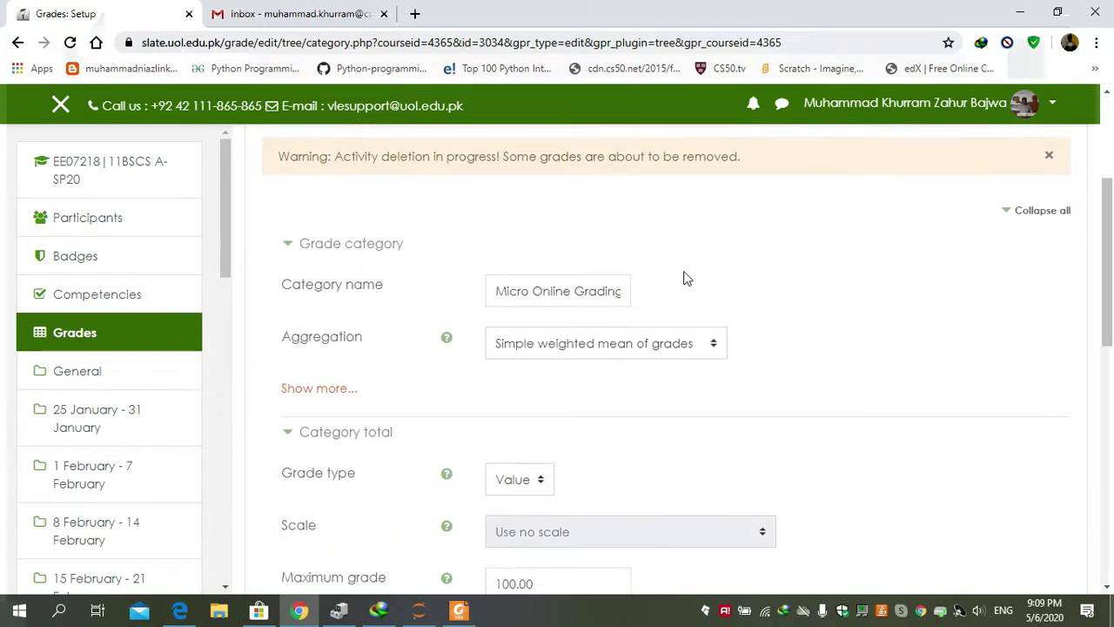
triple_click(608, 291)
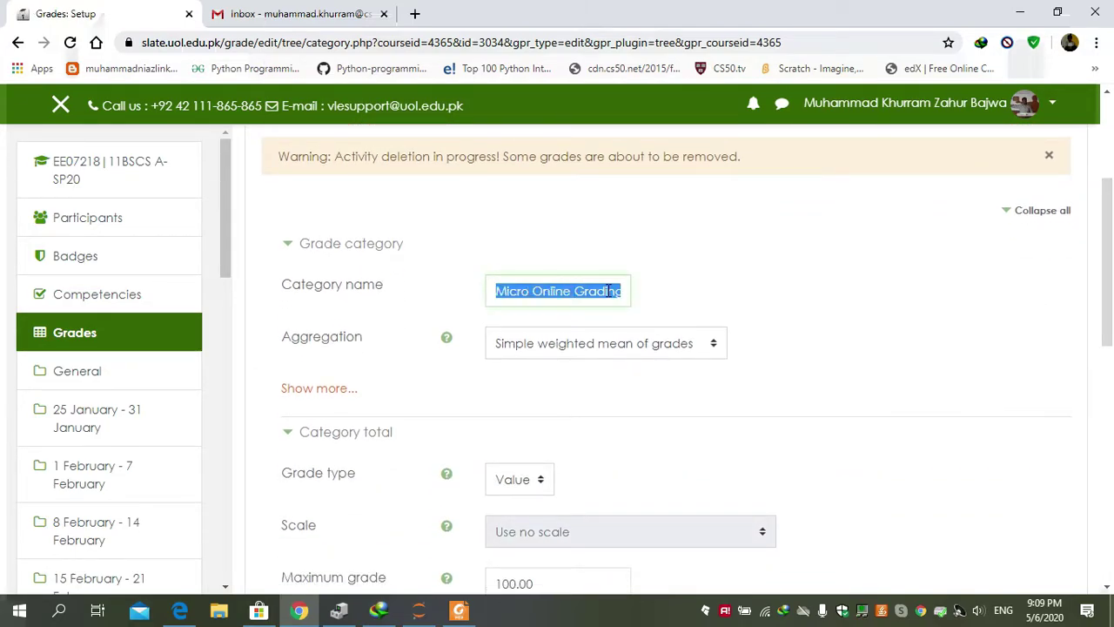
type("MI")
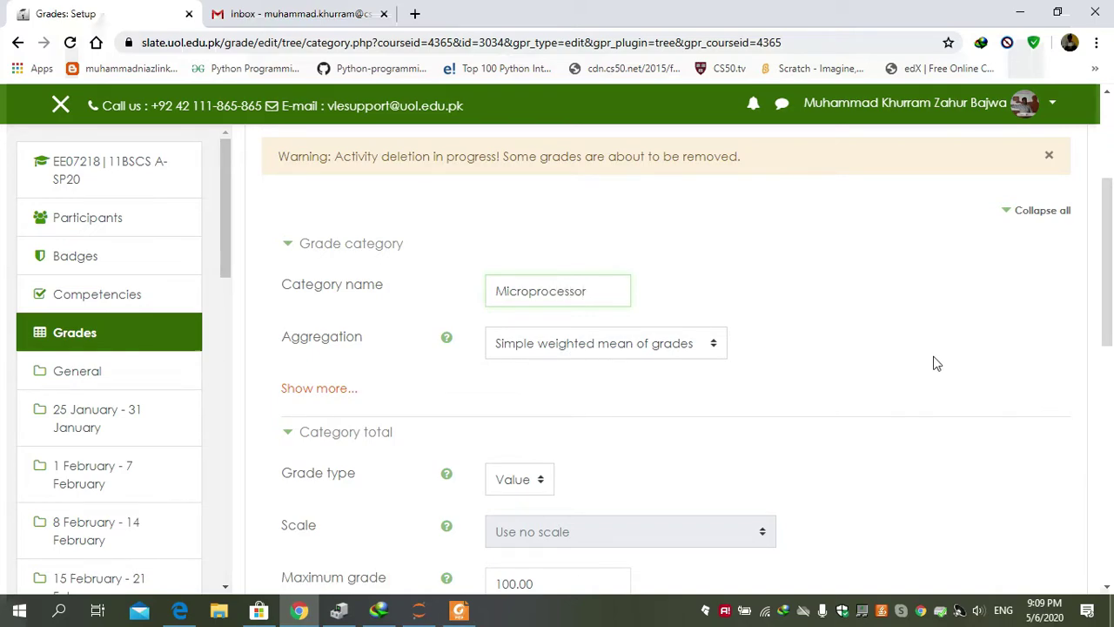
scroll(1108, 373, "down", 3)
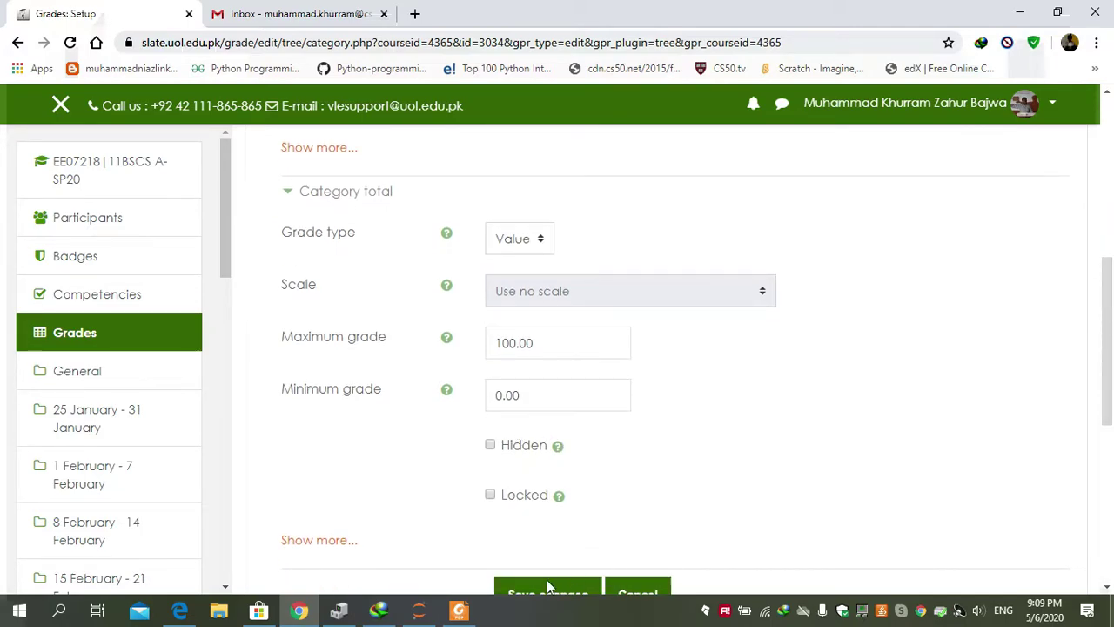
scroll(583, 590, "down", 2)
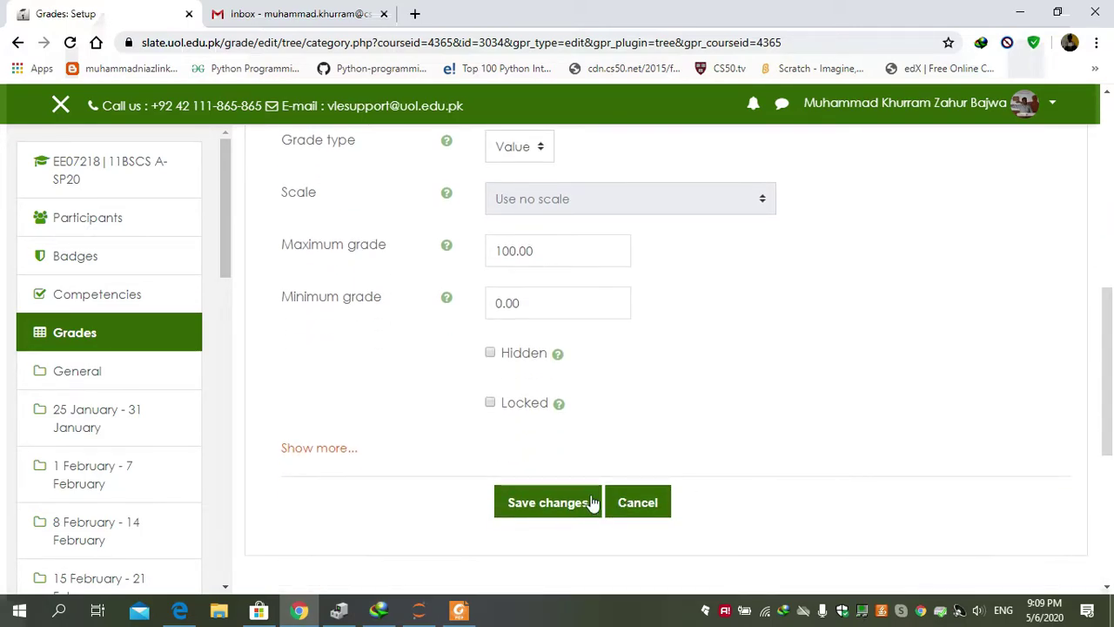
left_click(550, 505)
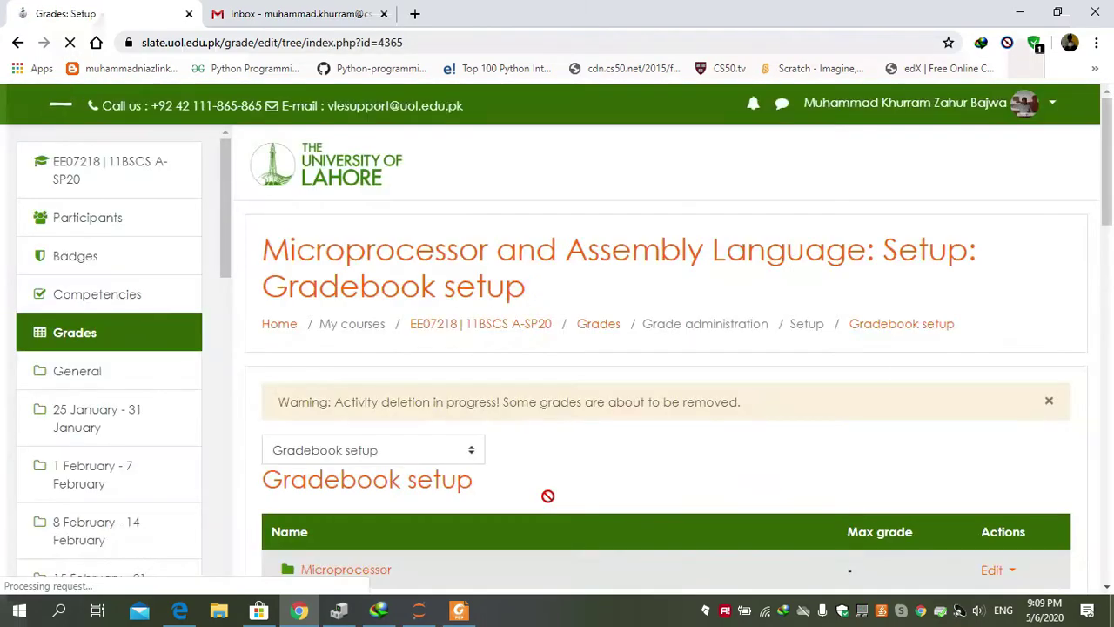
Step: Add a grade category named "Assignments" to the gradebook, save it and continue past the grade recalculation
left_click_drag(1111, 203, 1110, 483)
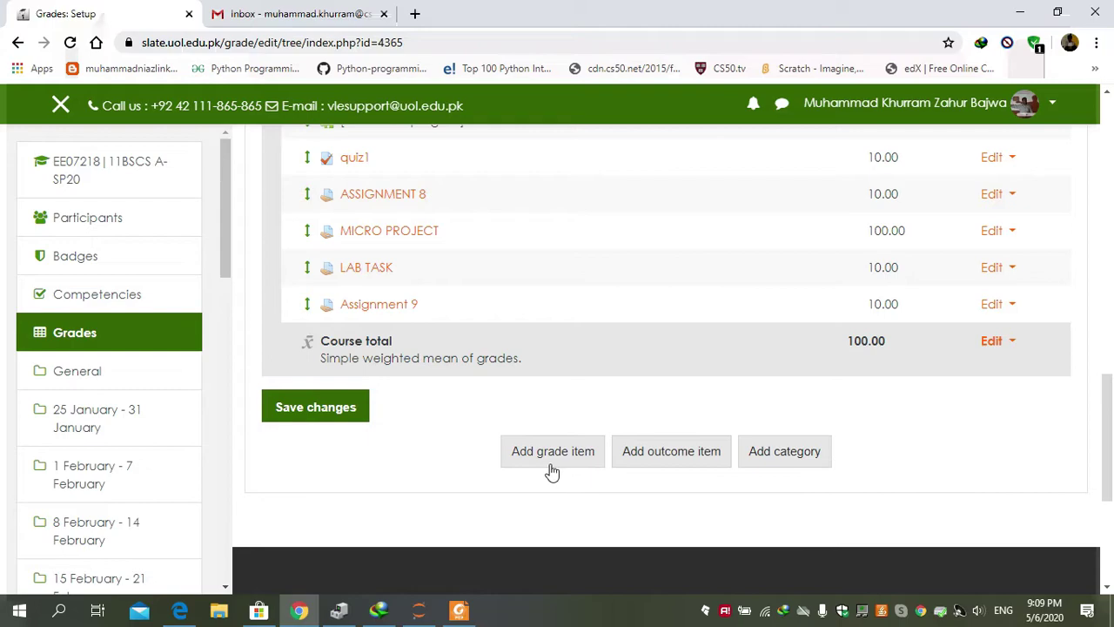
left_click(780, 461)
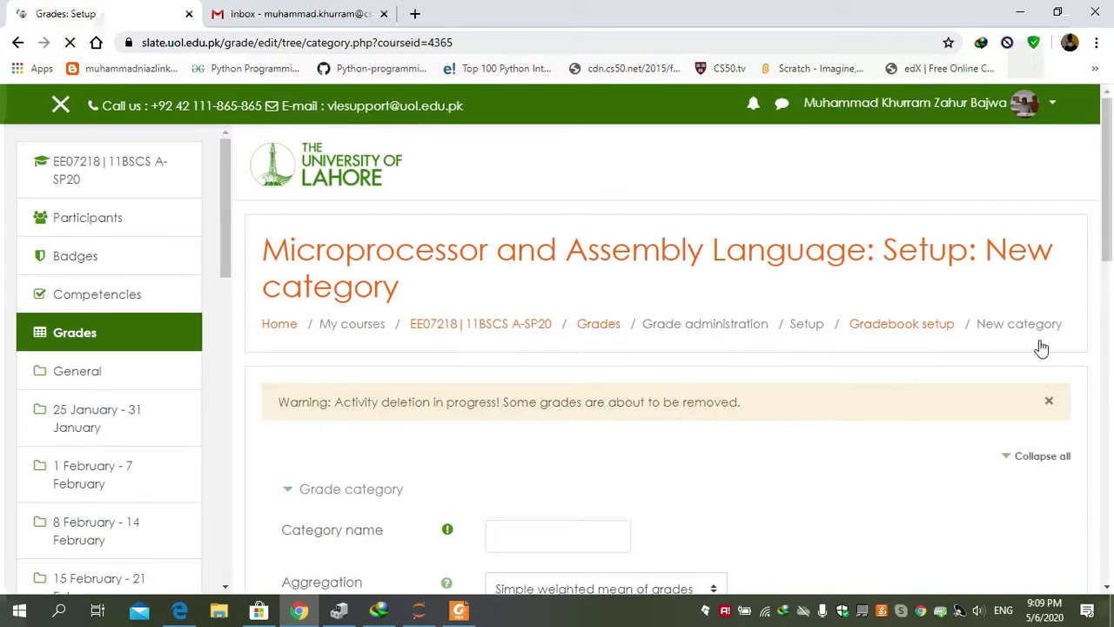
scroll(957, 339, "down", 2)
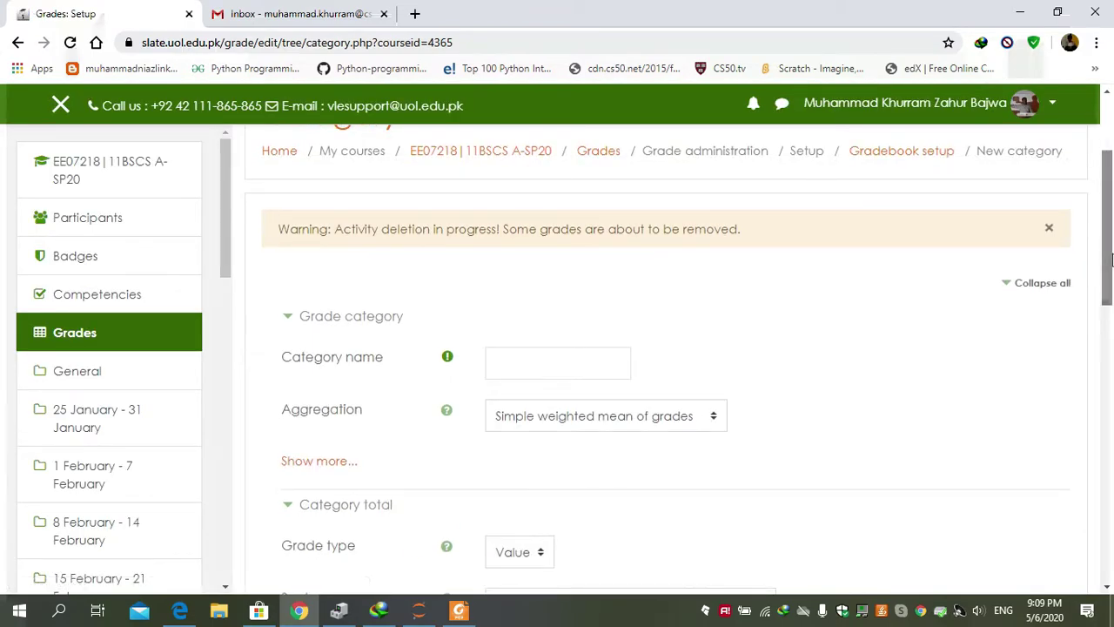
left_click(559, 358)
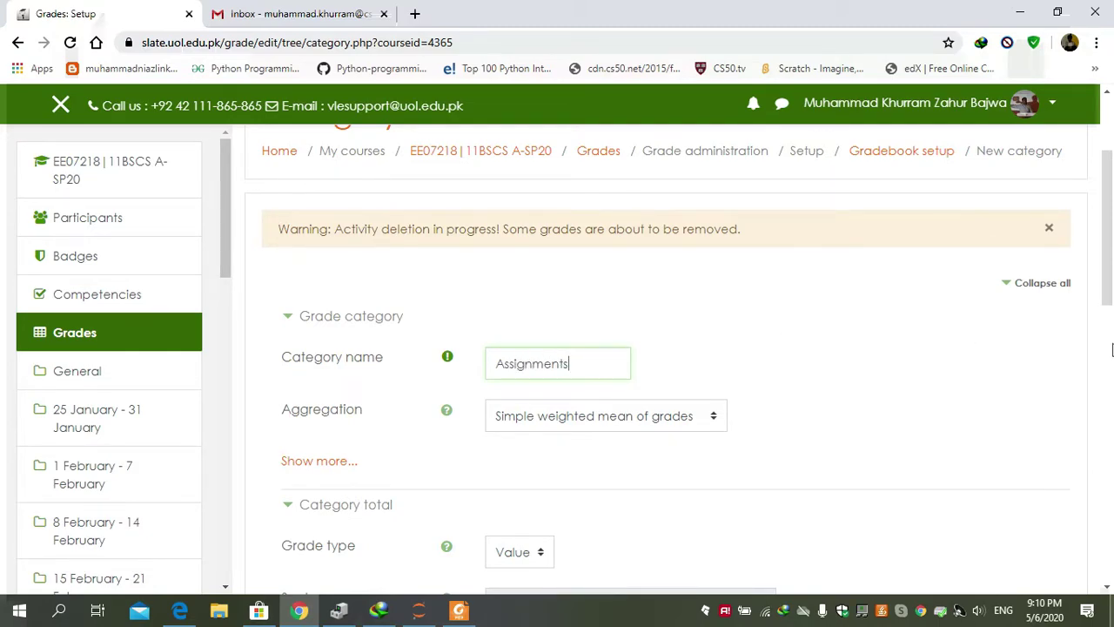
left_click(1111, 317)
left_click_drag(1111, 311, 1111, 363)
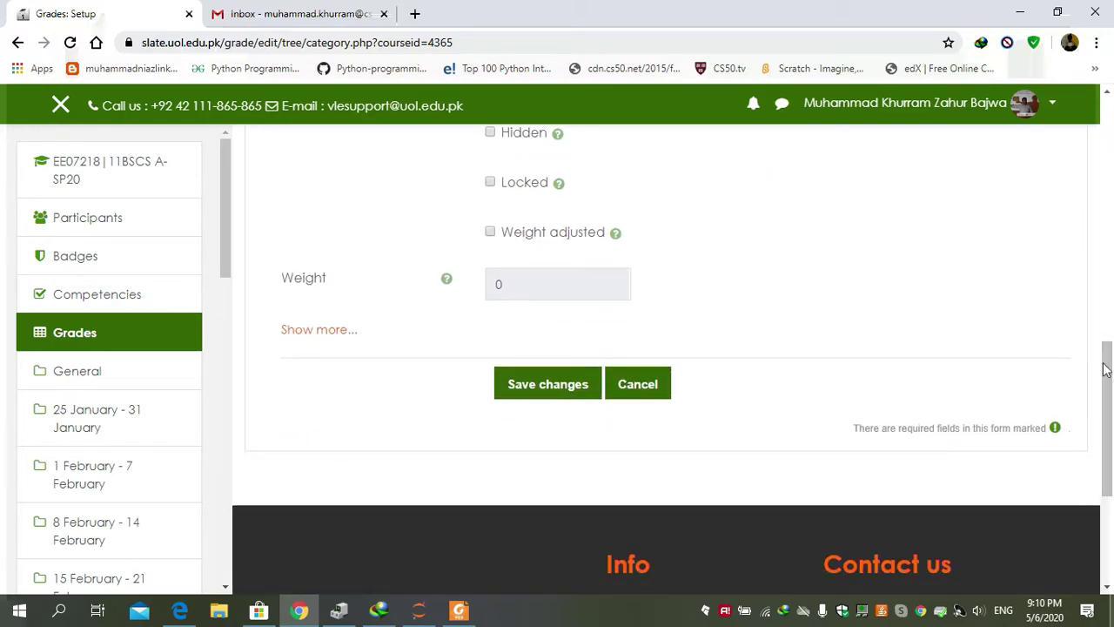
left_click(558, 381)
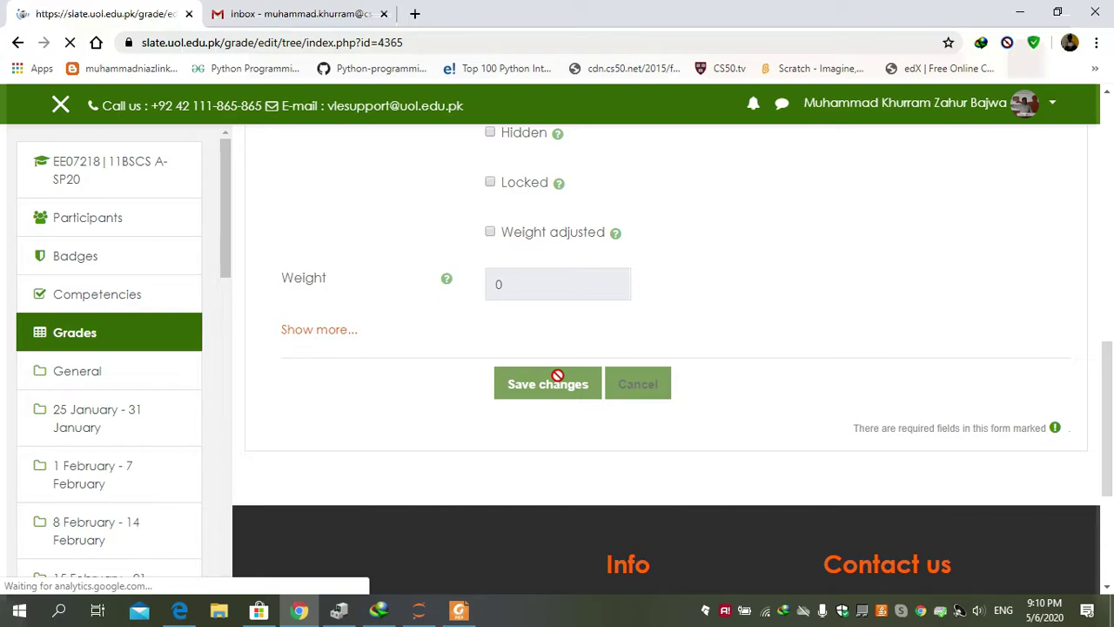
left_click(656, 454)
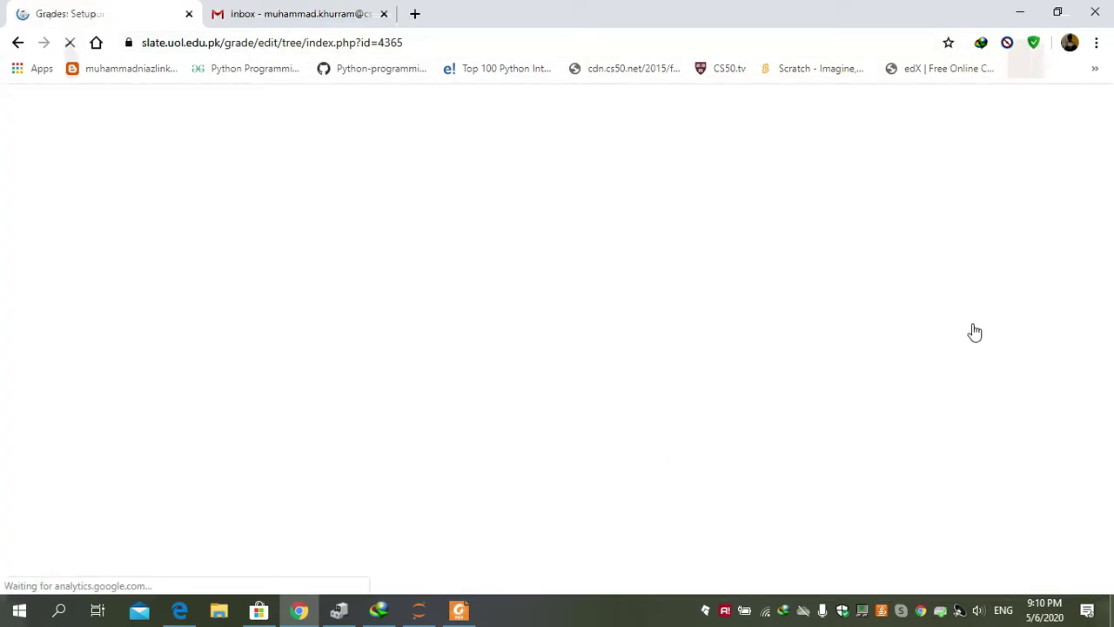
Step: Add a grade category named "Quiz" to the gradebook, save it and return to the gradebook item list
left_click_drag(1110, 182, 1109, 470)
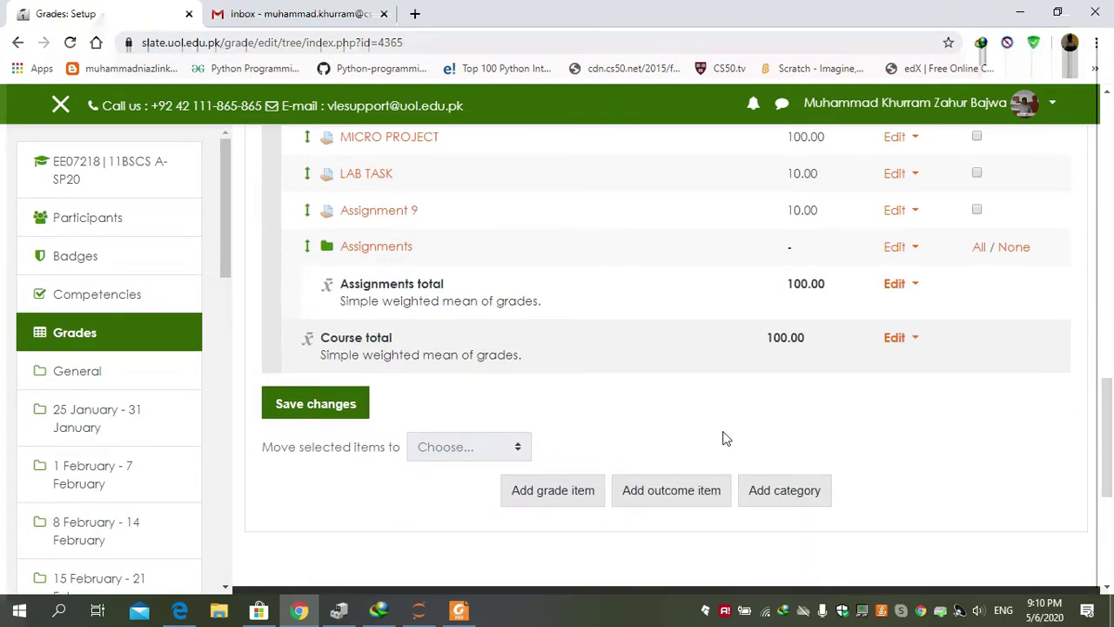
left_click(778, 503)
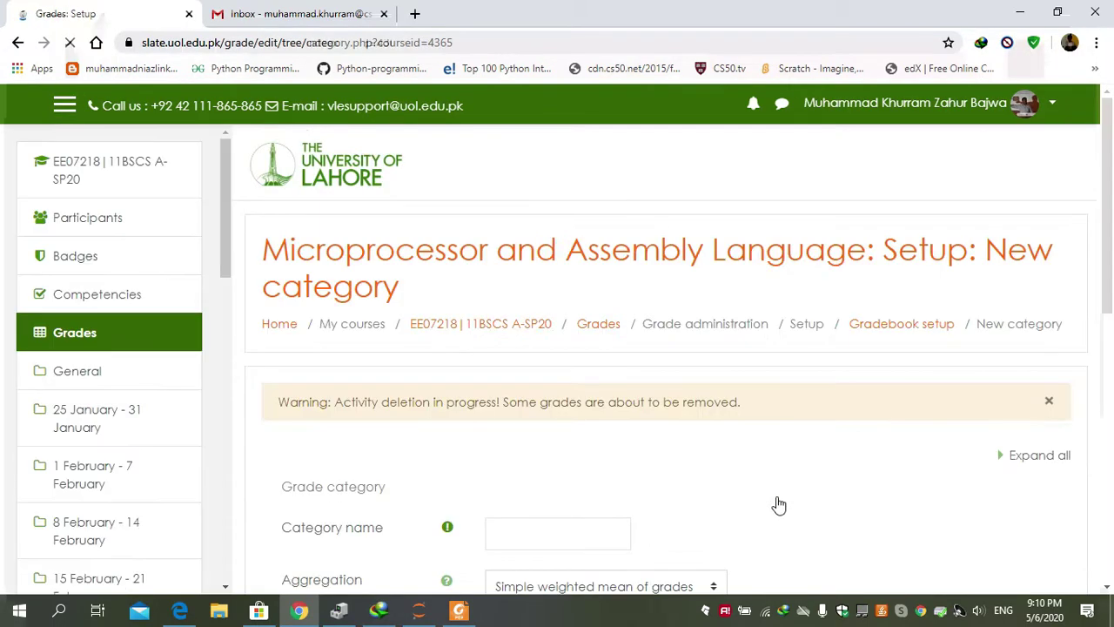
scroll(496, 339, "down", 2)
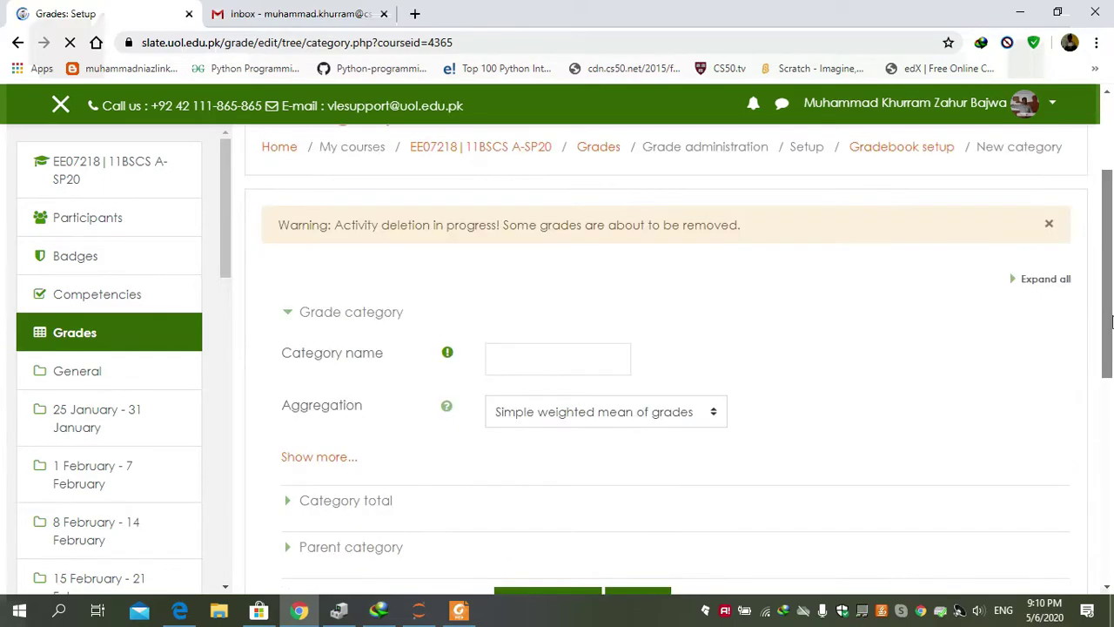
left_click(500, 360)
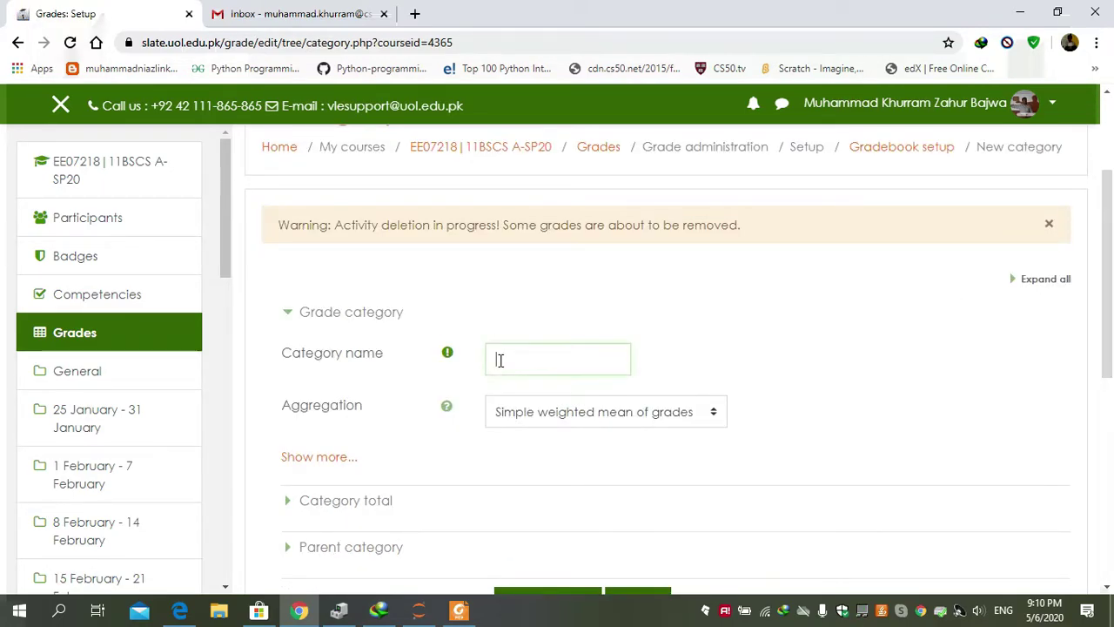
type("Quiz")
scroll(1111, 312, "down", 1)
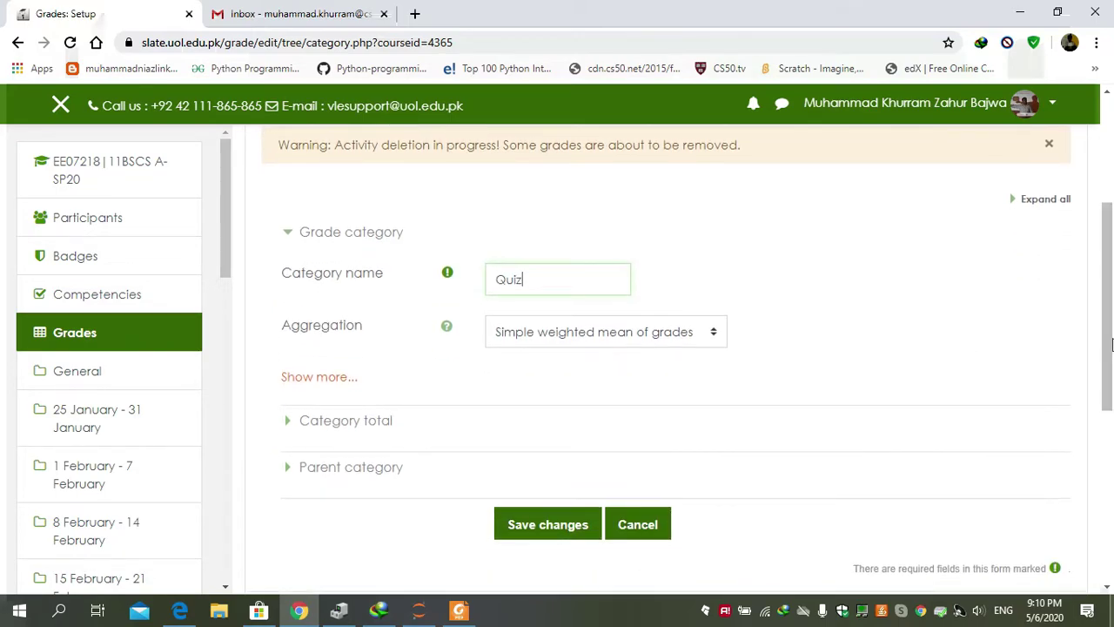
left_click(520, 534)
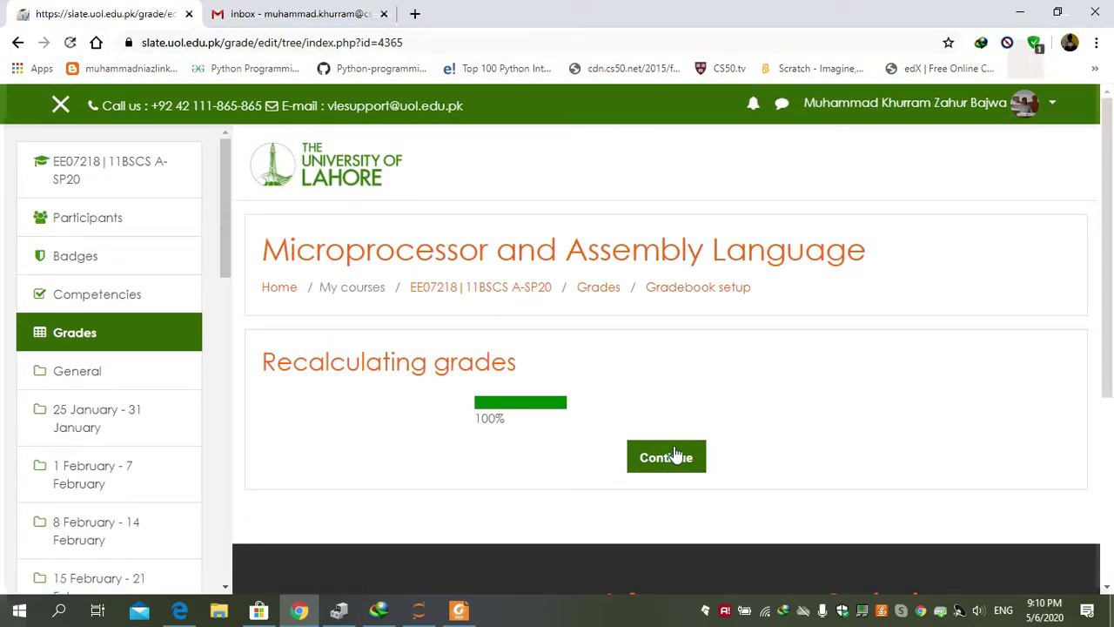
left_click(676, 455)
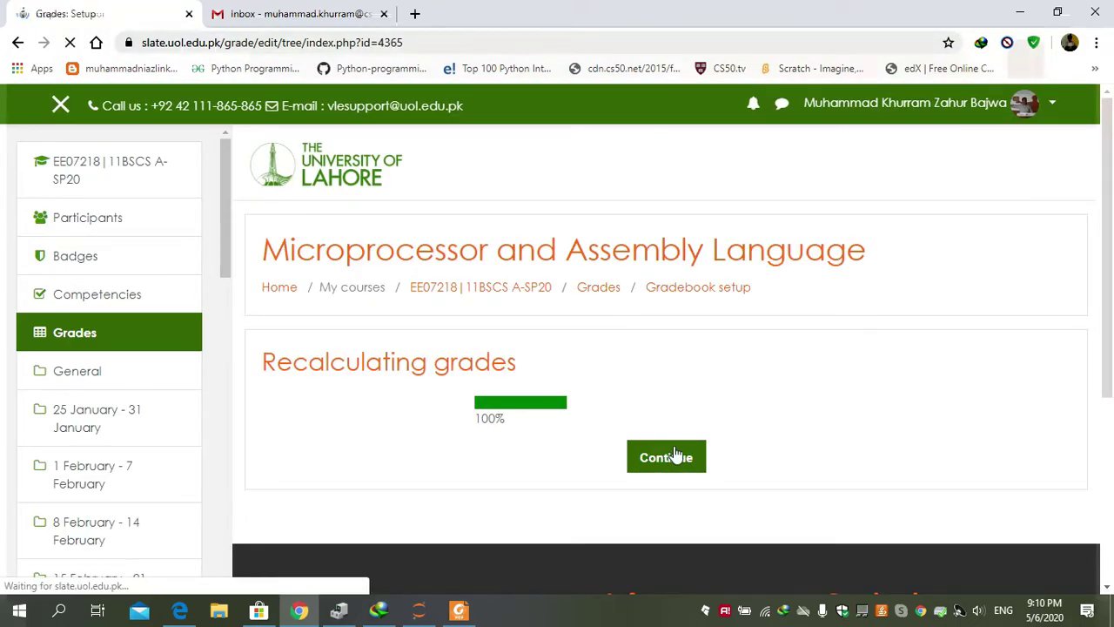
left_click_drag(1108, 166, 1110, 426)
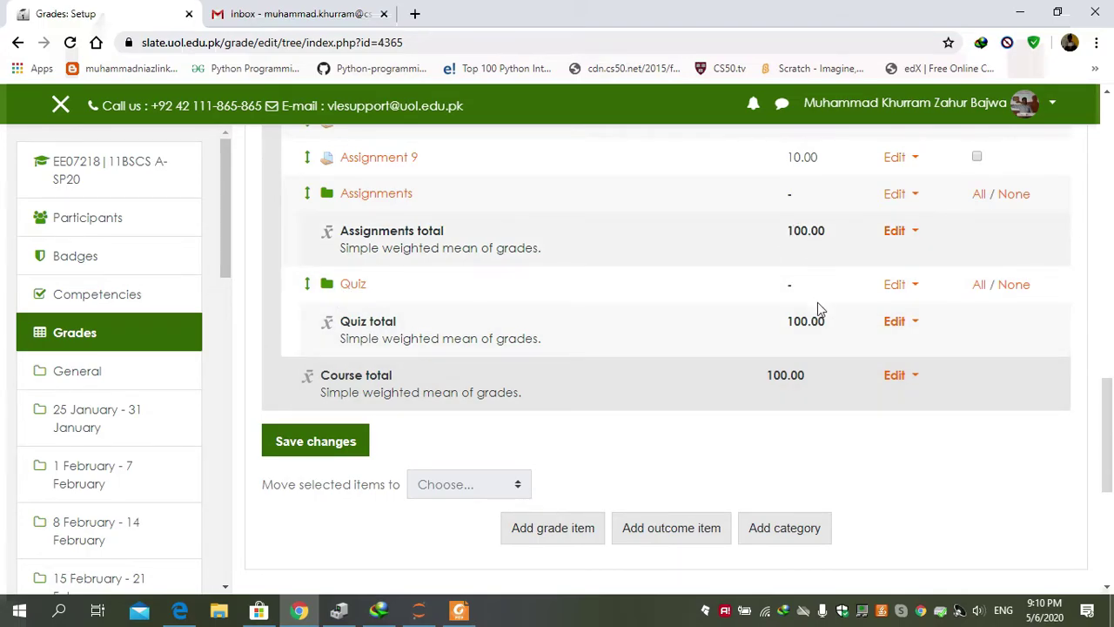
left_click_drag(1109, 410, 1057, 243)
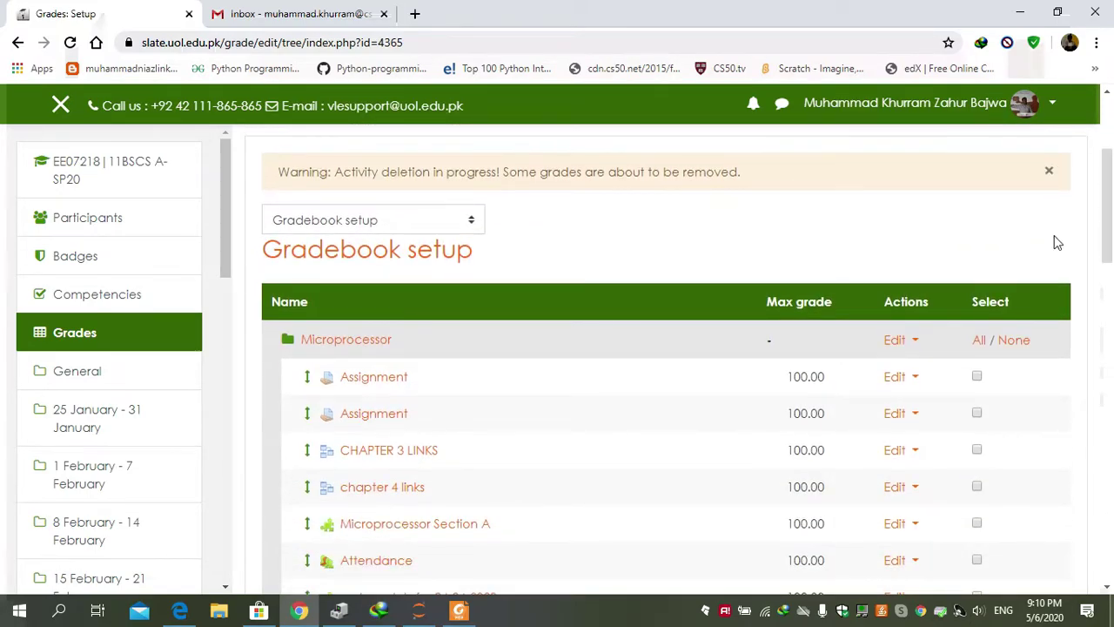
Step: Set the Microprocessor category's aggregation to Weighted mean of grades, save it and continue past the grade recalculation
left_click(901, 340)
left_click(864, 369)
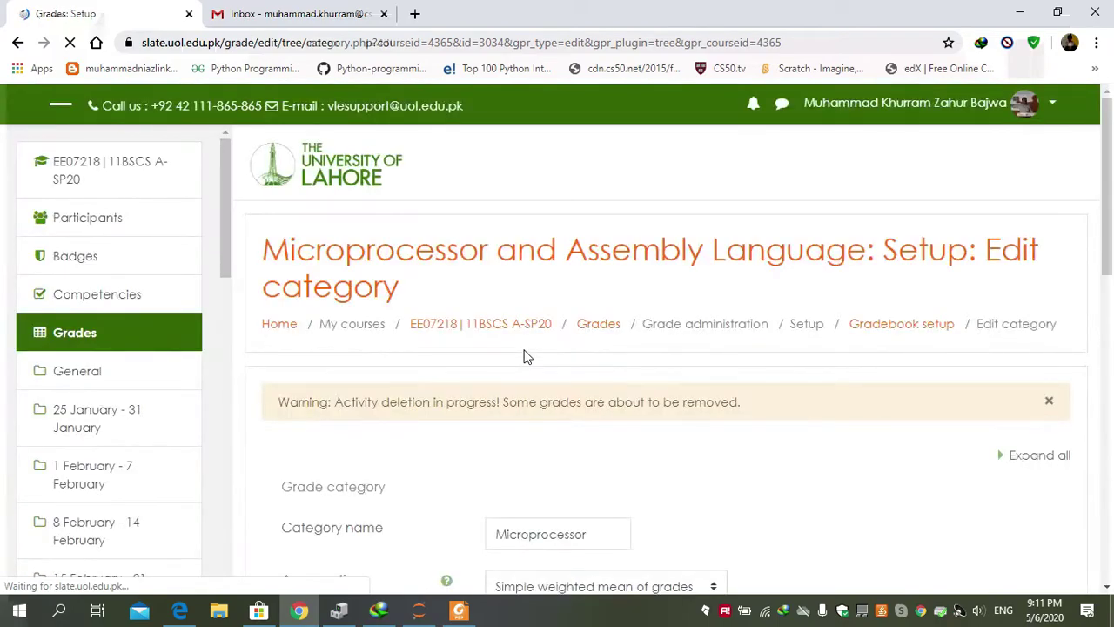
left_click(1039, 455)
left_click_drag(1109, 287, 1111, 329)
left_click(717, 348)
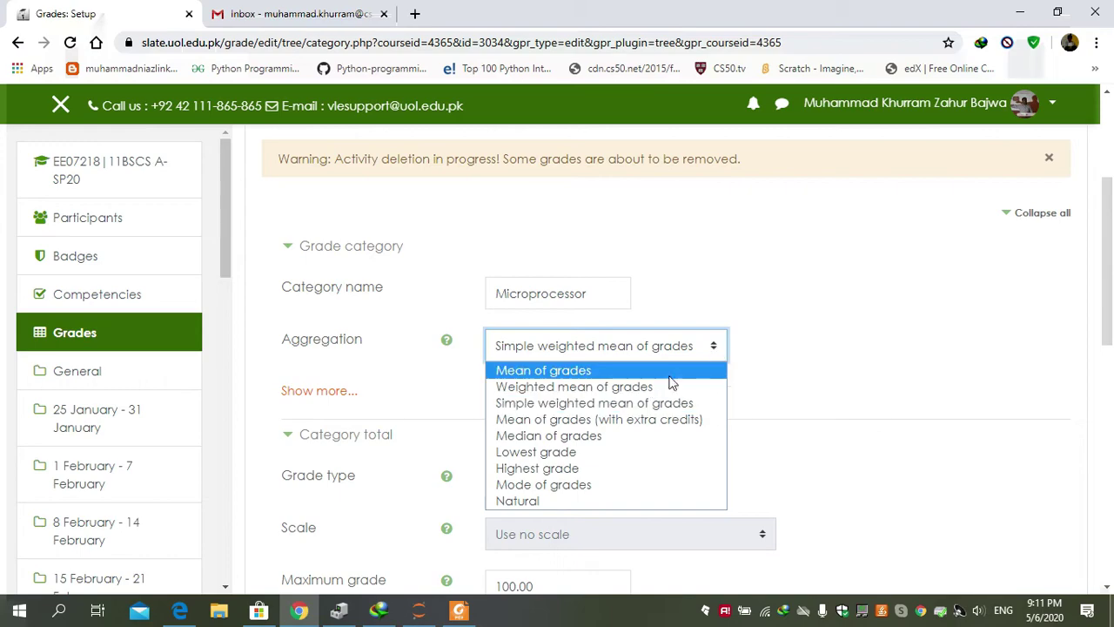
left_click(651, 388)
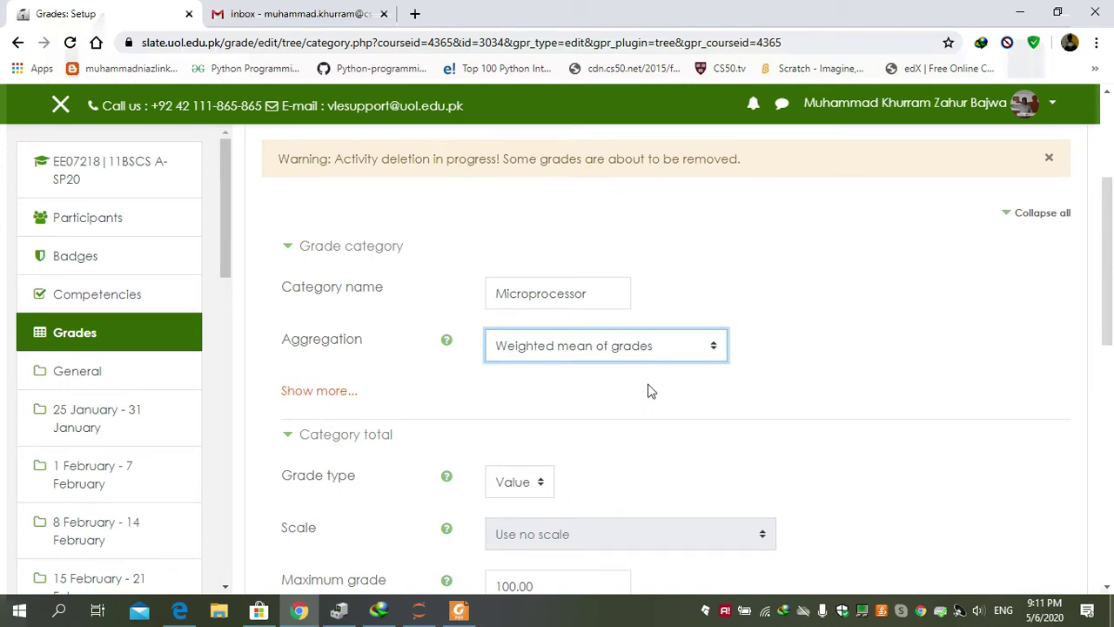
scroll(670, 387, "down", 5)
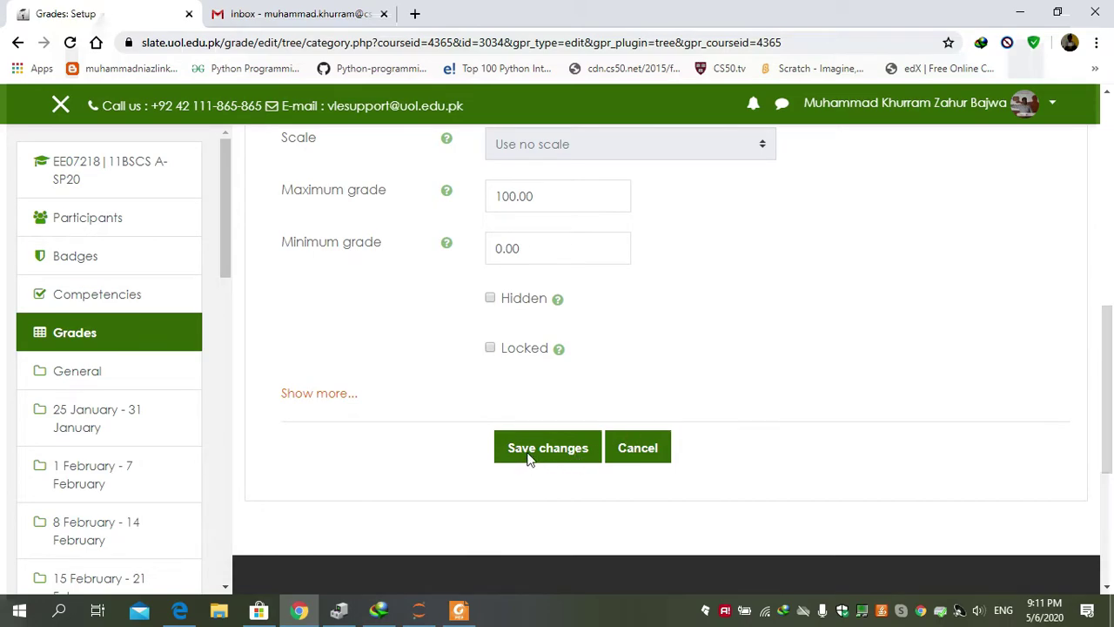
left_click(528, 459)
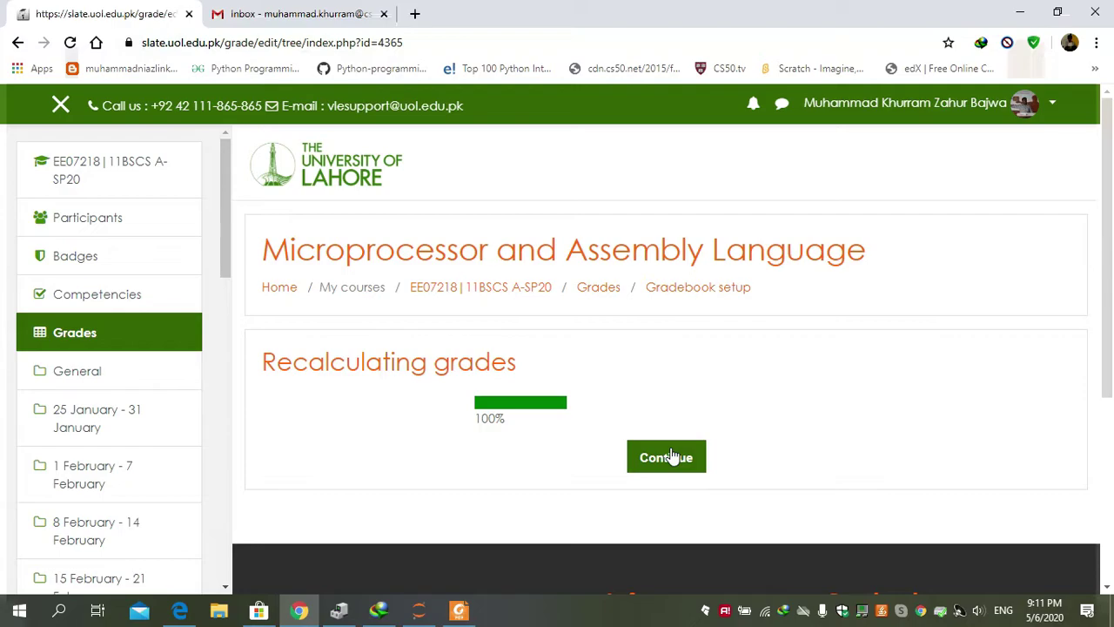
left_click(669, 457)
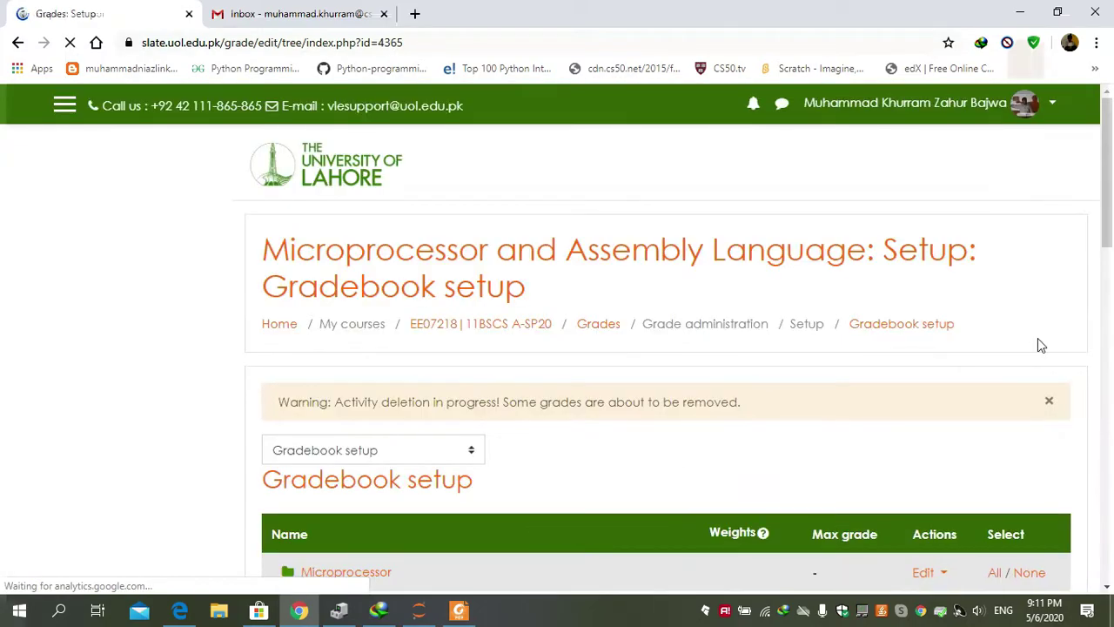
Step: Set the category weights to 40 for Assignments and 60 for Quiz, save and continue past the recalculation
left_click_drag(1109, 155, 1110, 469)
left_click(728, 171)
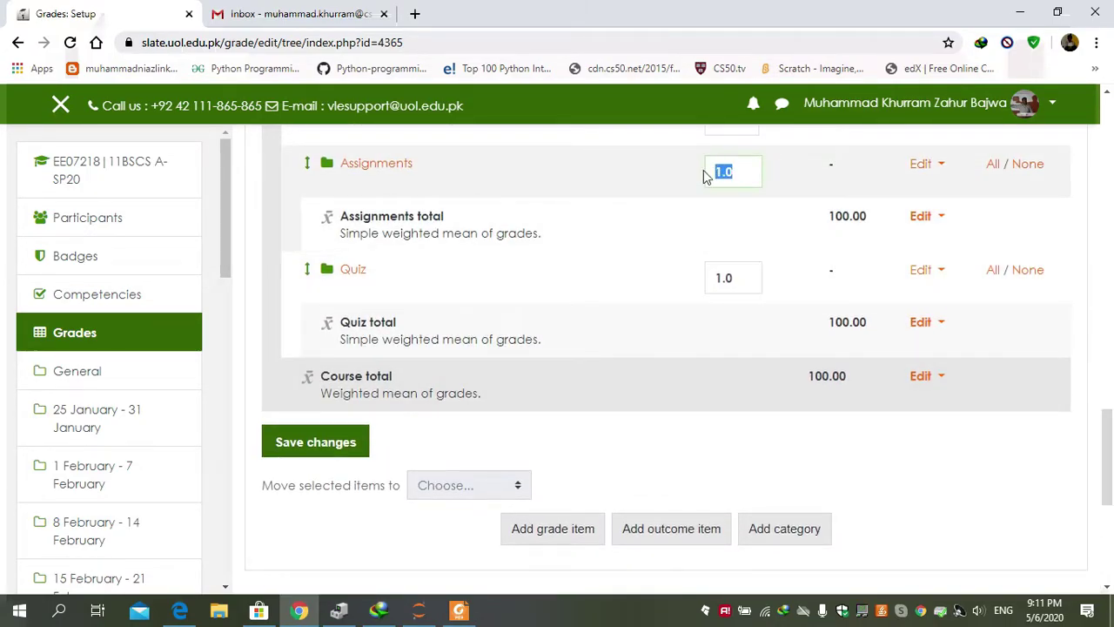
type("40")
left_click_drag(735, 276, 717, 280)
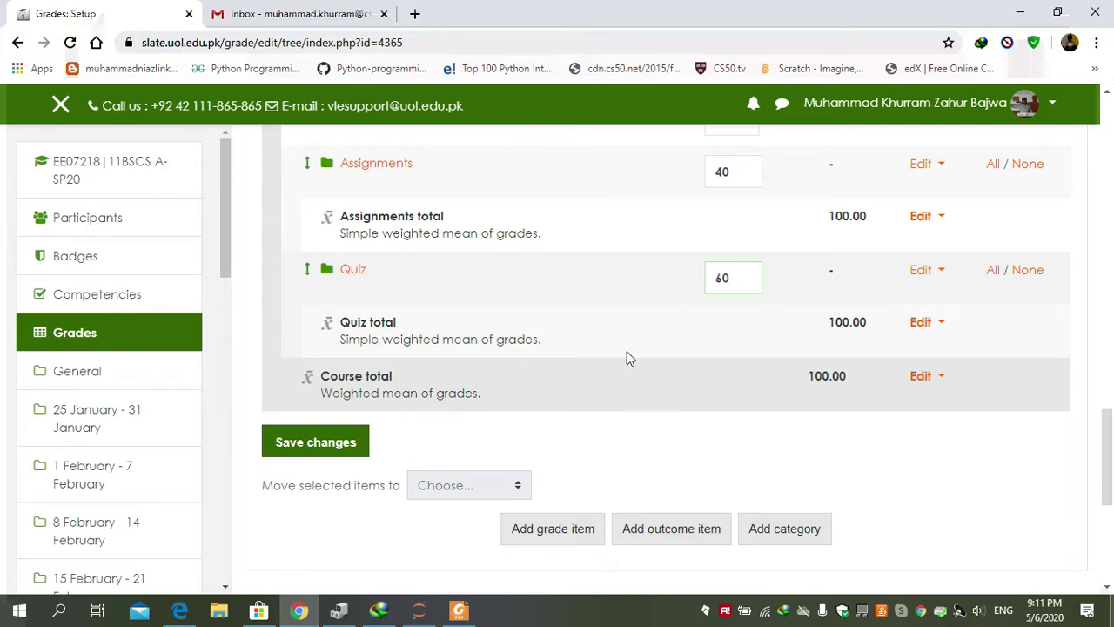
left_click(315, 442)
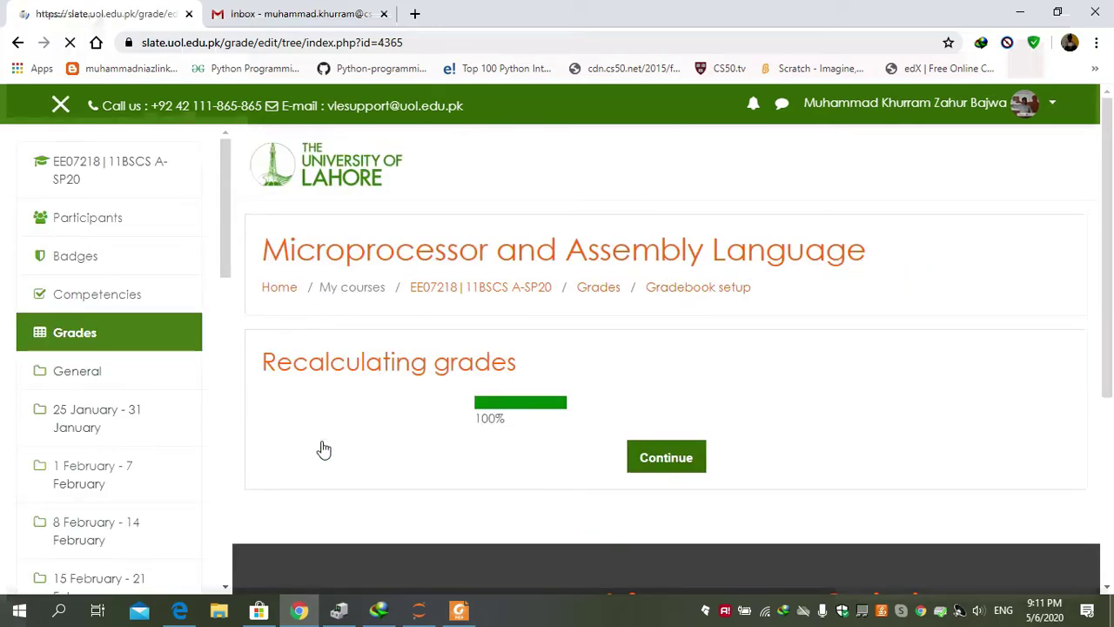
left_click(655, 469)
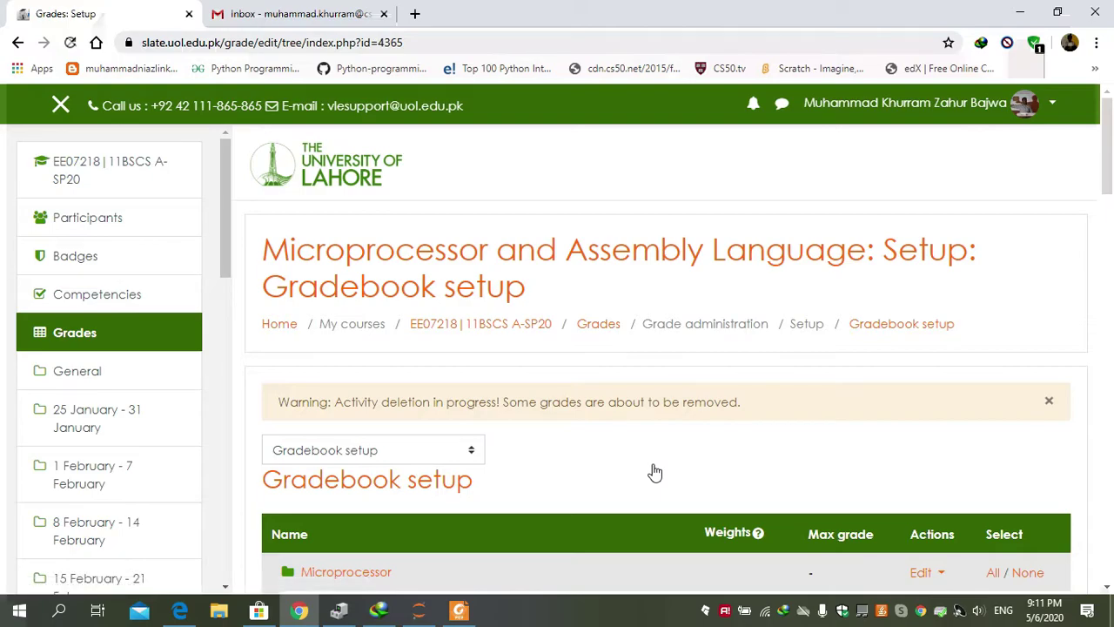
Step: Start a new grade item named "sample assignment1" and assign it to the Assignments grade category
left_click_drag(1110, 182, 1109, 484)
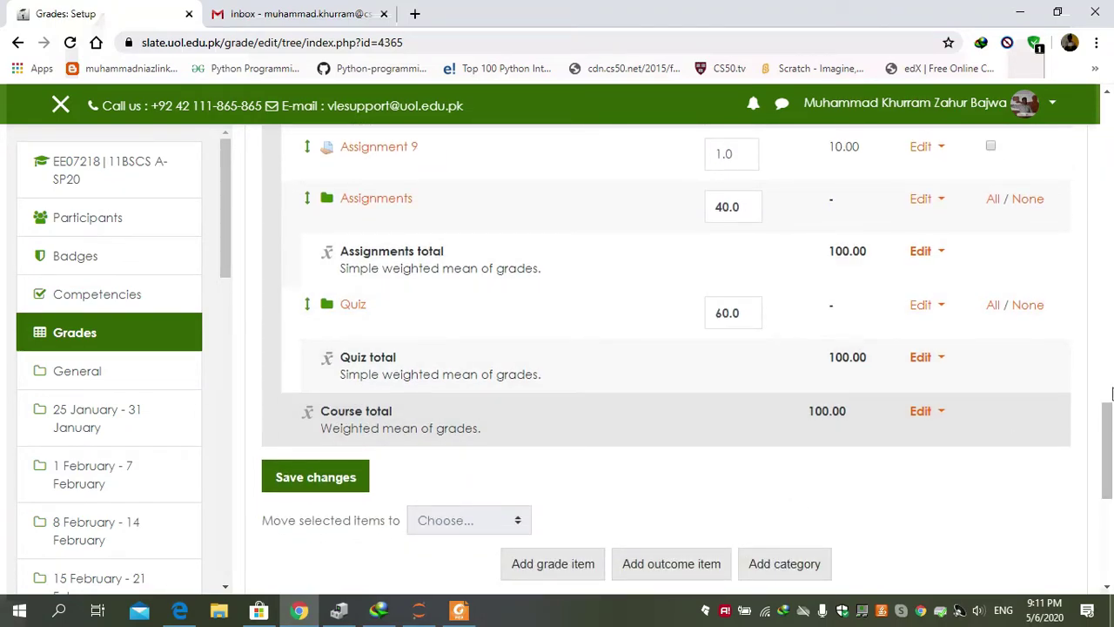
left_click_drag(1109, 424, 1109, 428)
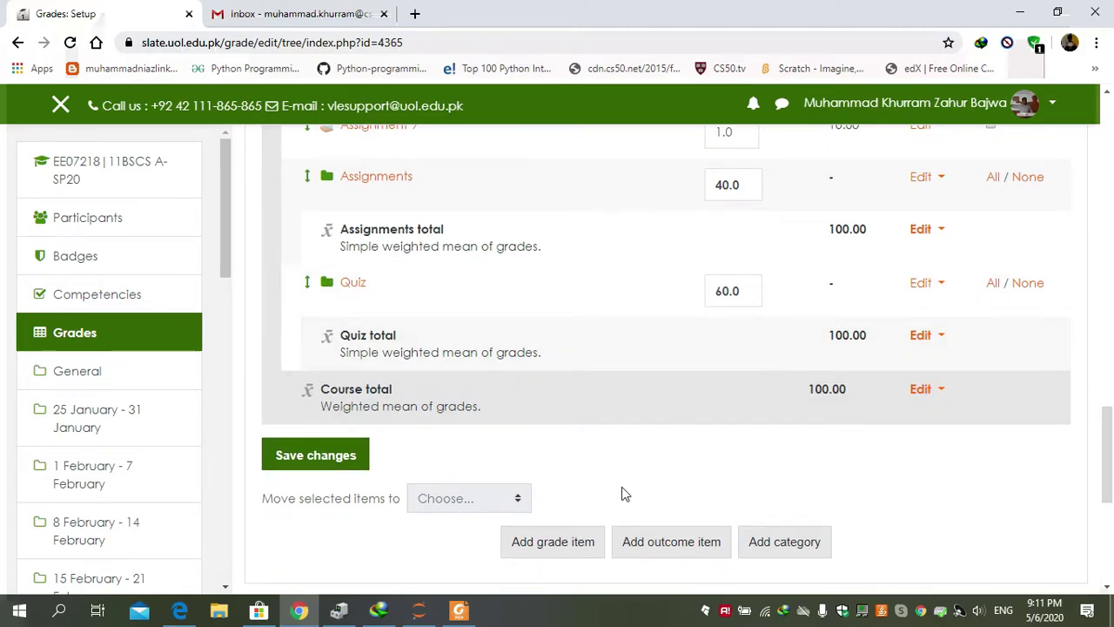
left_click(561, 544)
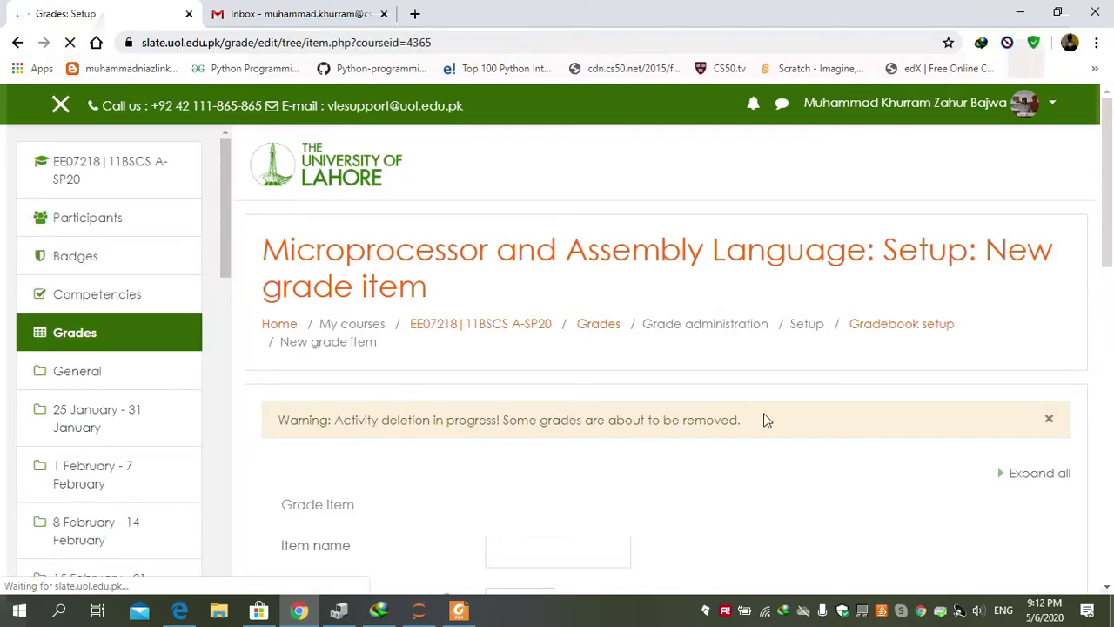
left_click_drag(1107, 207, 1112, 299)
left_click(536, 274)
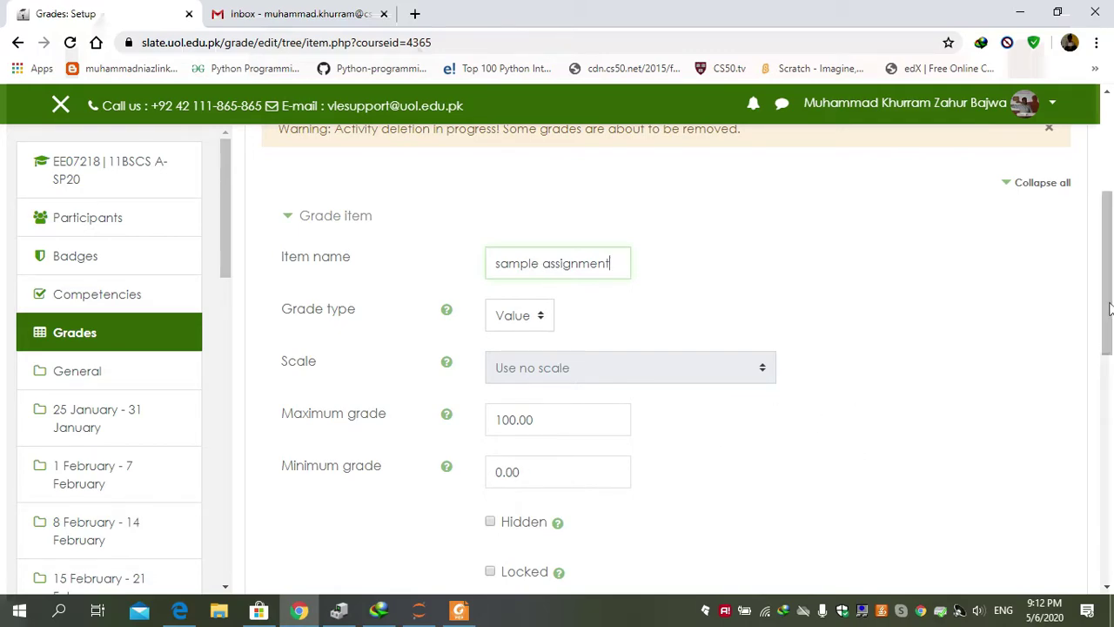
scroll(1112, 334, "down", 1)
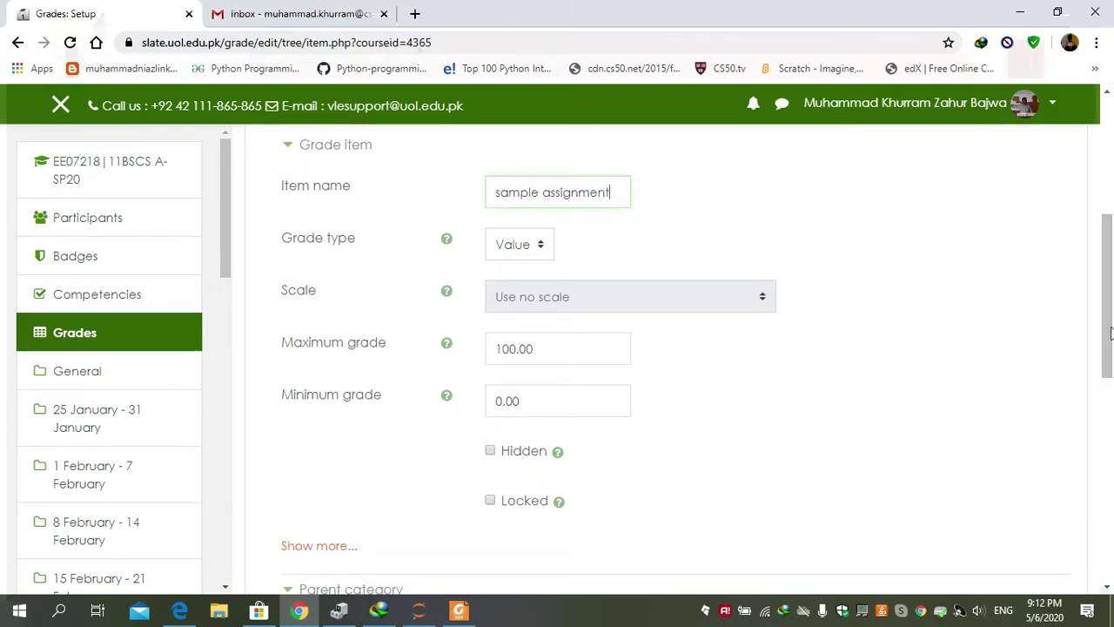
left_click_drag(1107, 318, 1111, 401)
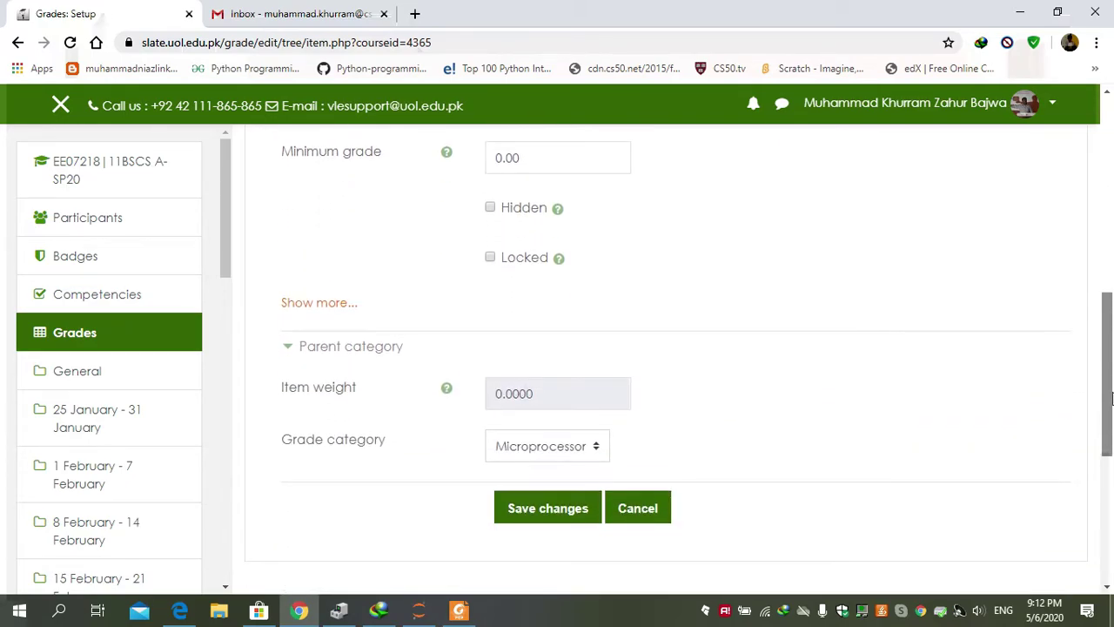
left_click(597, 448)
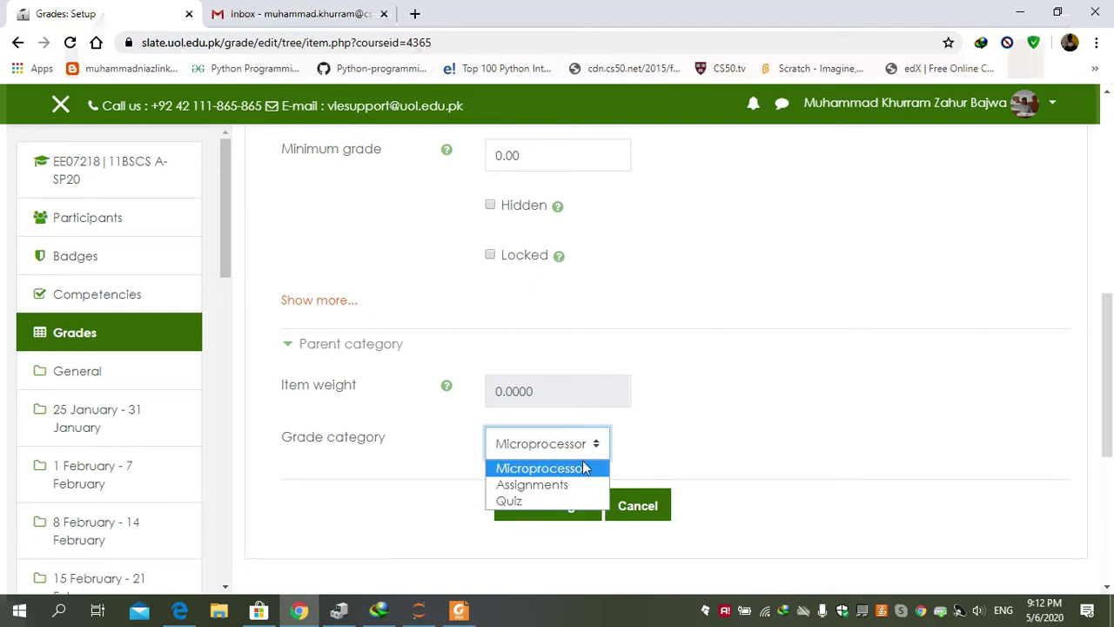
left_click(535, 485)
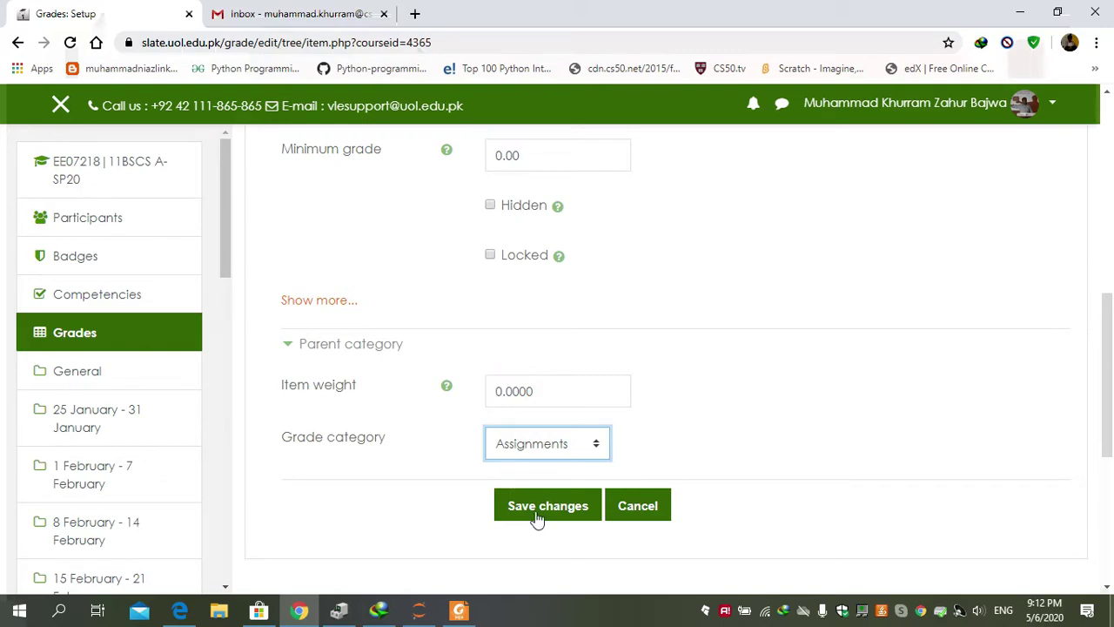
Step: Set the new grade item's maximum grade to 10, save it and return to the gradebook setup
left_click_drag(1109, 423, 1109, 341)
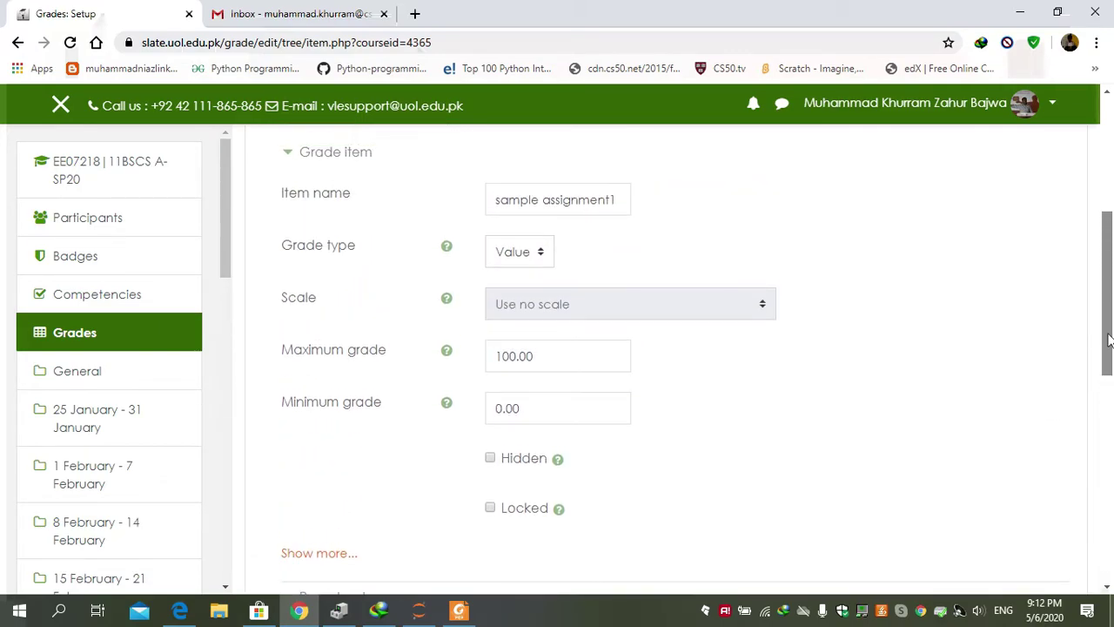
left_click_drag(537, 359, 486, 359)
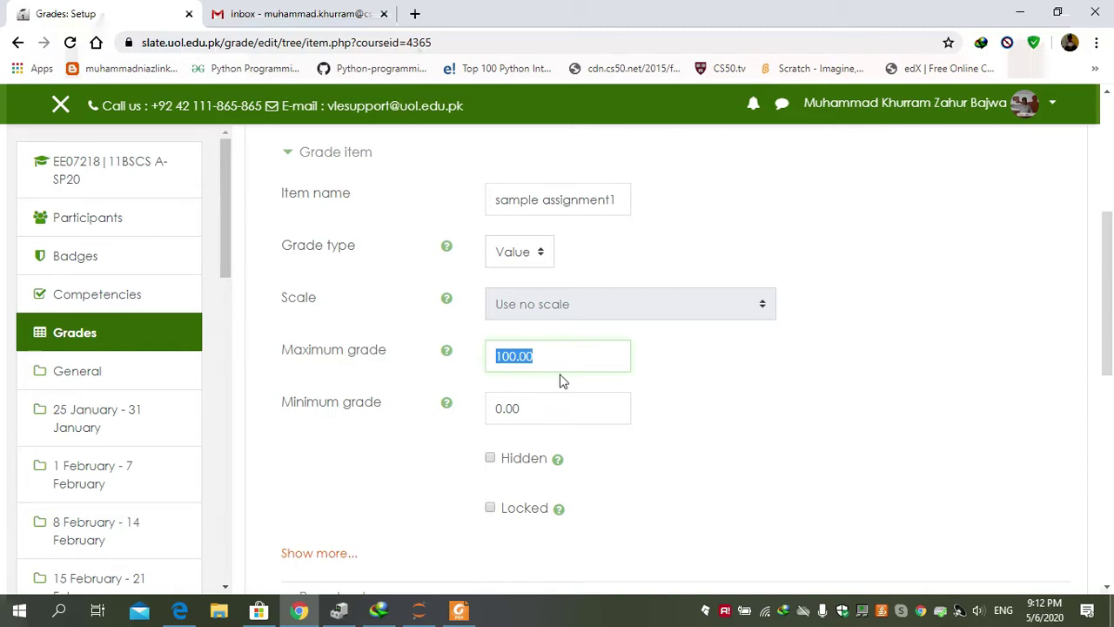
type("10")
left_click_drag(1110, 309, 1111, 418)
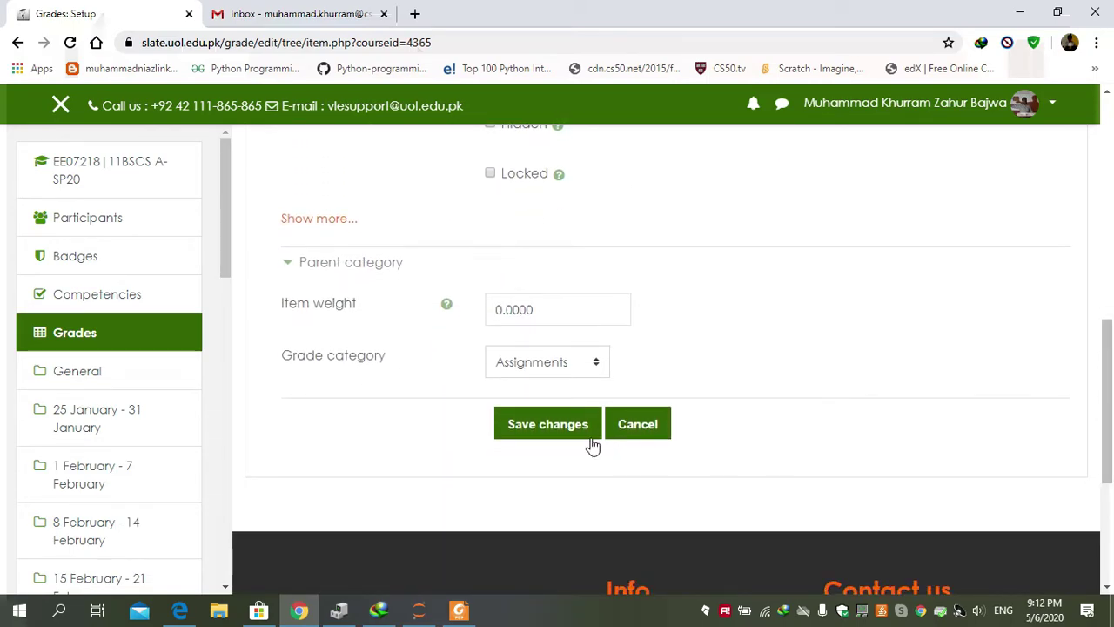
left_click(541, 427)
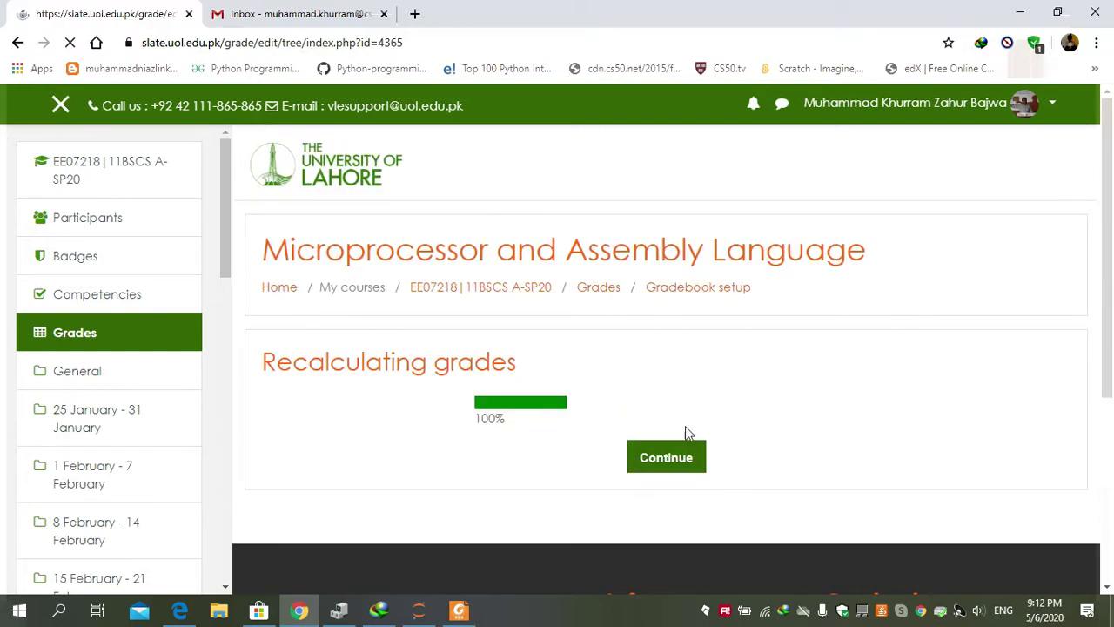
left_click(684, 460)
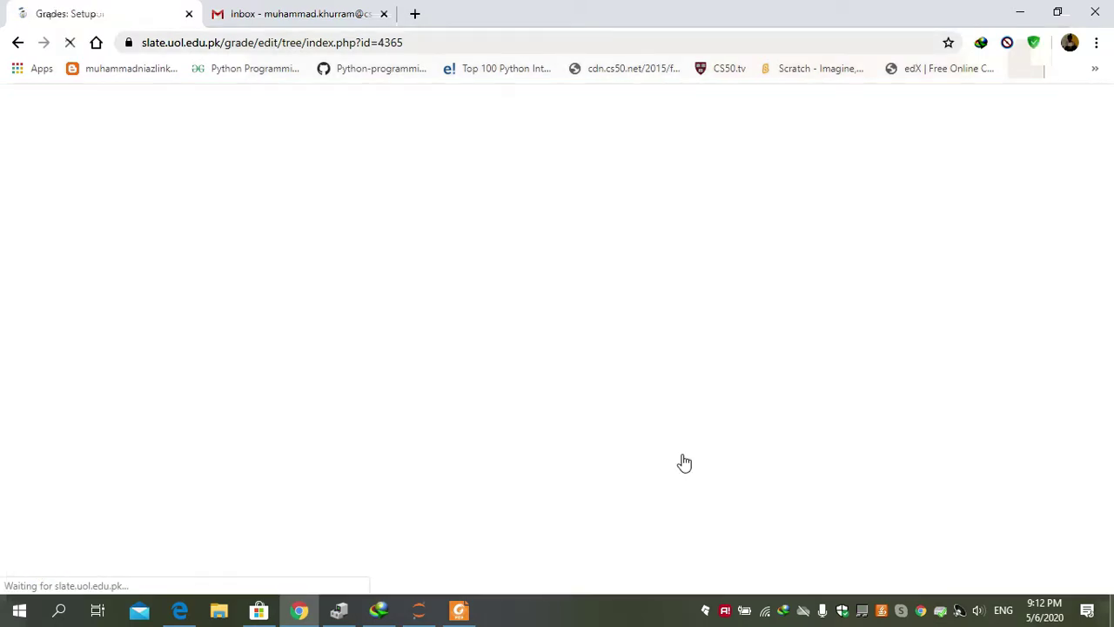
Step: Review the Assignments category in the gradebook, then go back to the EE07218|11BSCS A-SP20 course page
left_click_drag(1111, 145, 1110, 424)
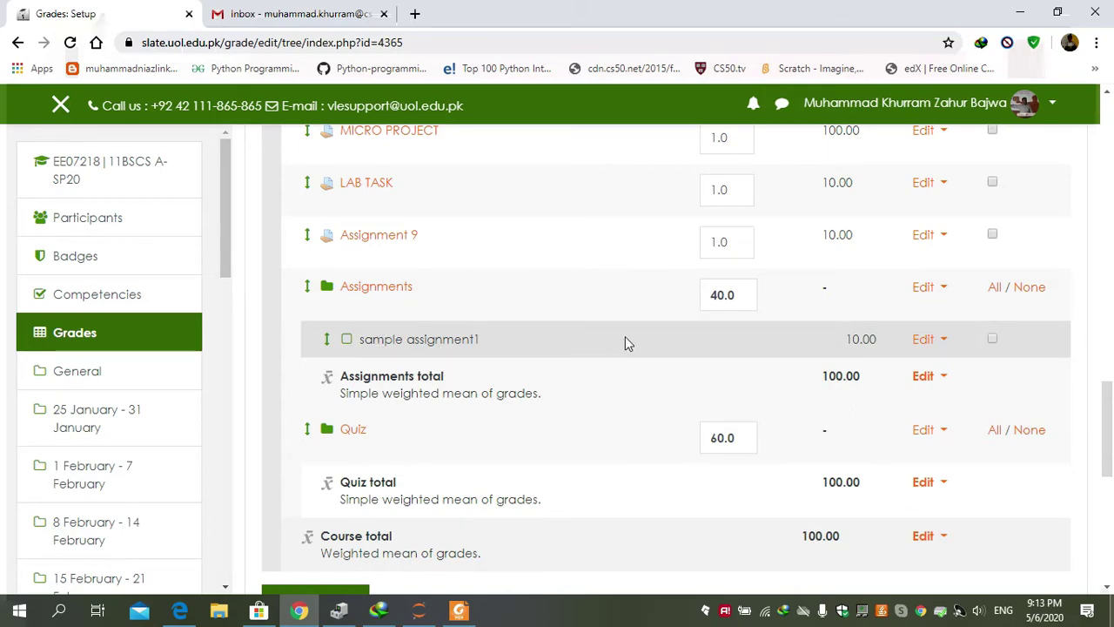
left_click_drag(1110, 391, 1110, 121)
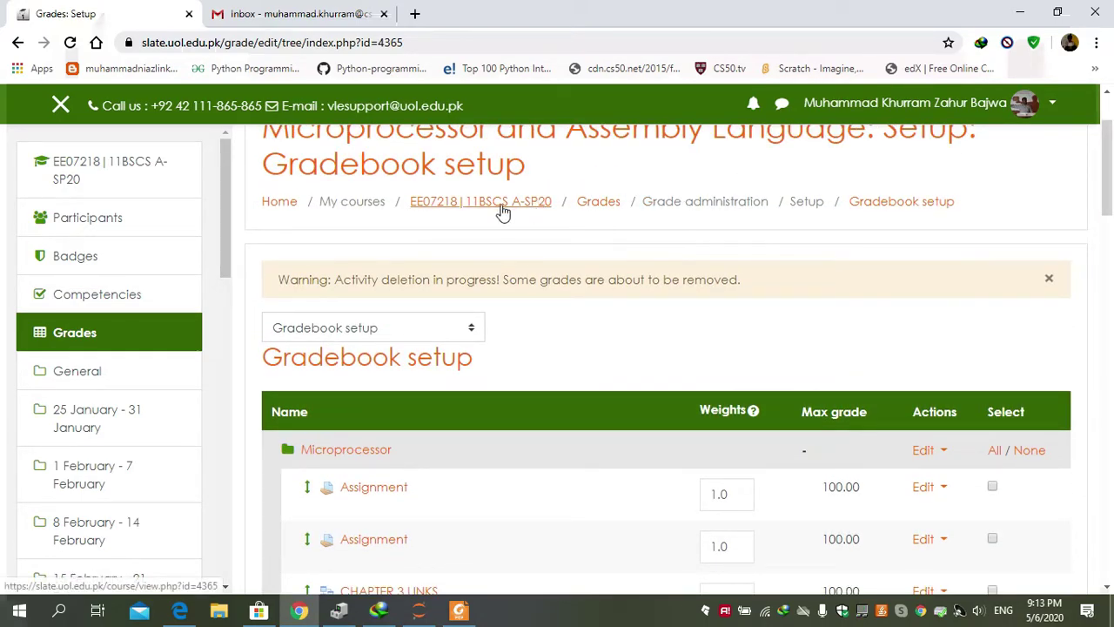
mouse_move(1111, 181)
left_mouse_down()
mouse_move(1110, 465)
mouse_move(1111, 166)
left_mouse_up()
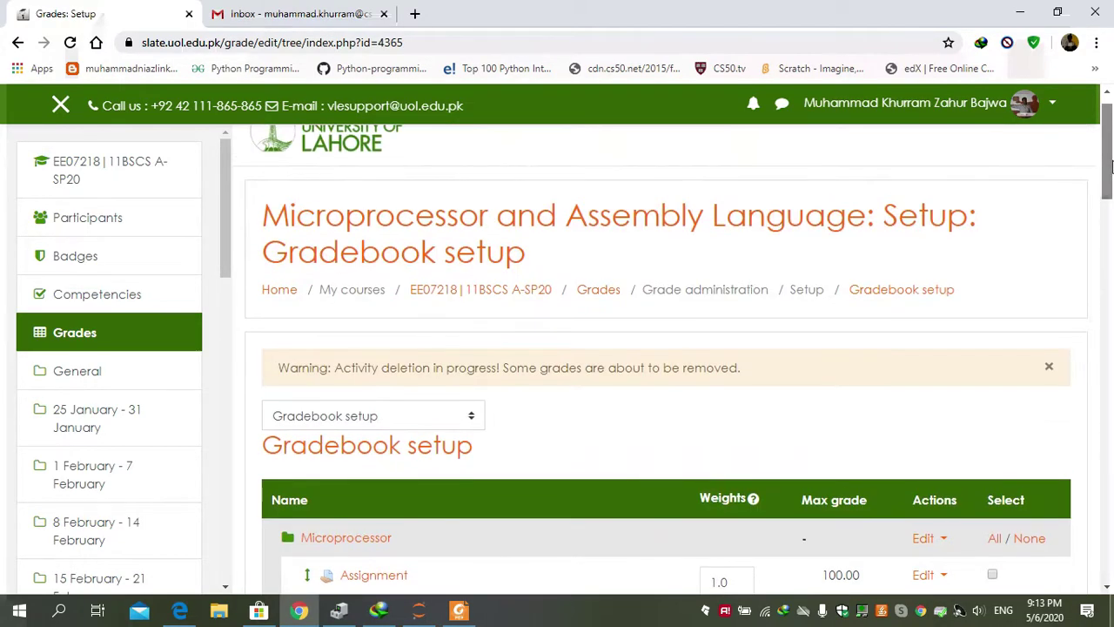
left_click(520, 300)
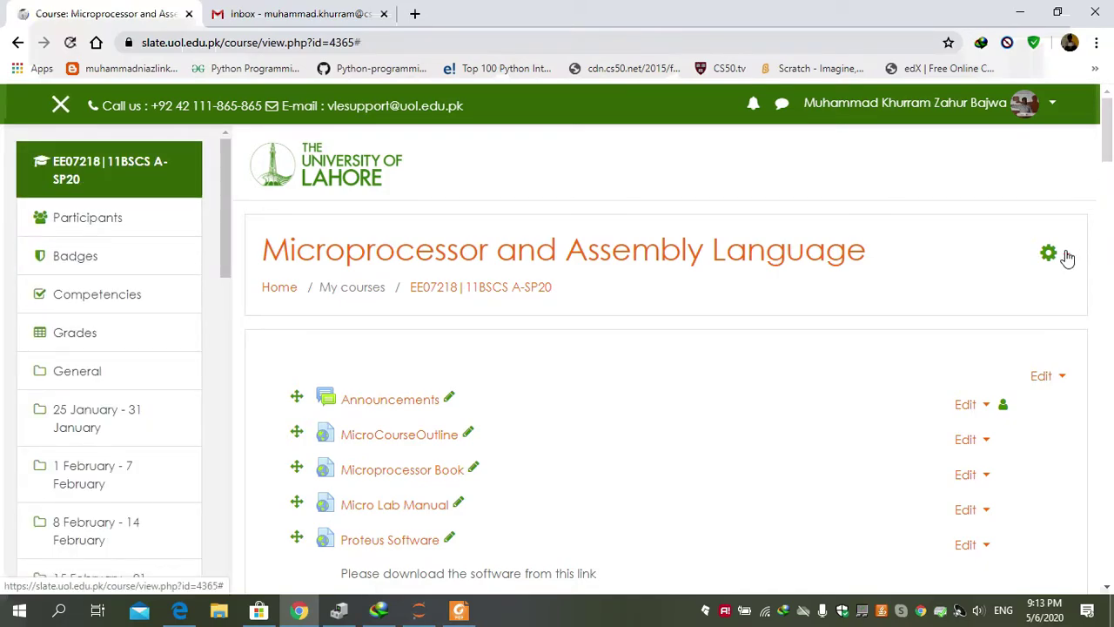
left_click(1049, 254)
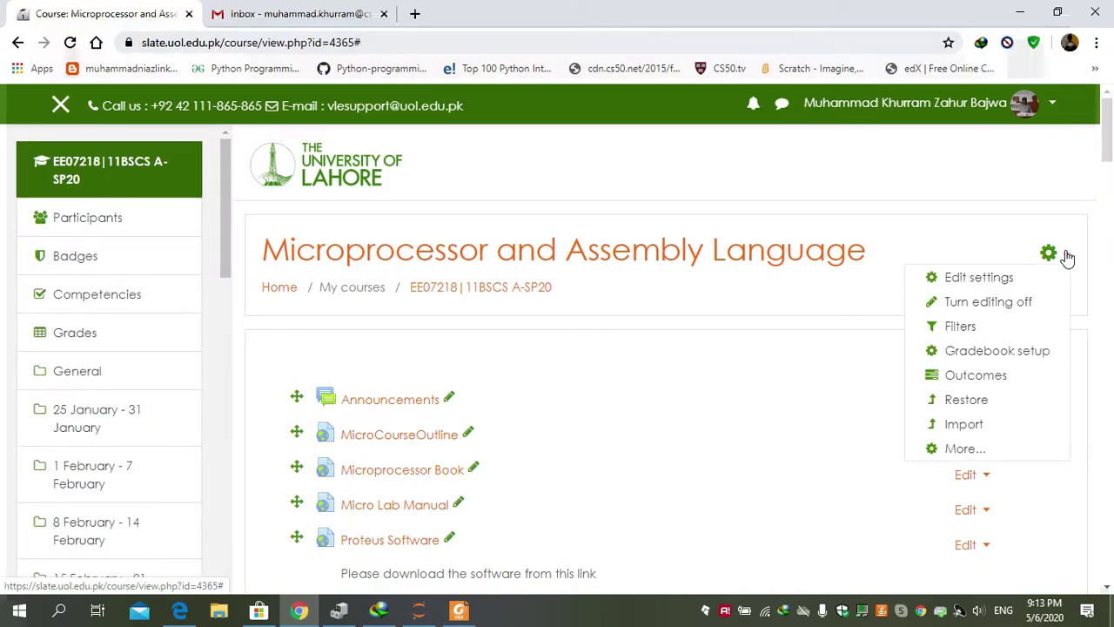
left_click(1067, 259)
Step: Start adding an Assignment activity to the 2 May - 8 May section of the course
left_click_drag(1110, 117, 1111, 454)
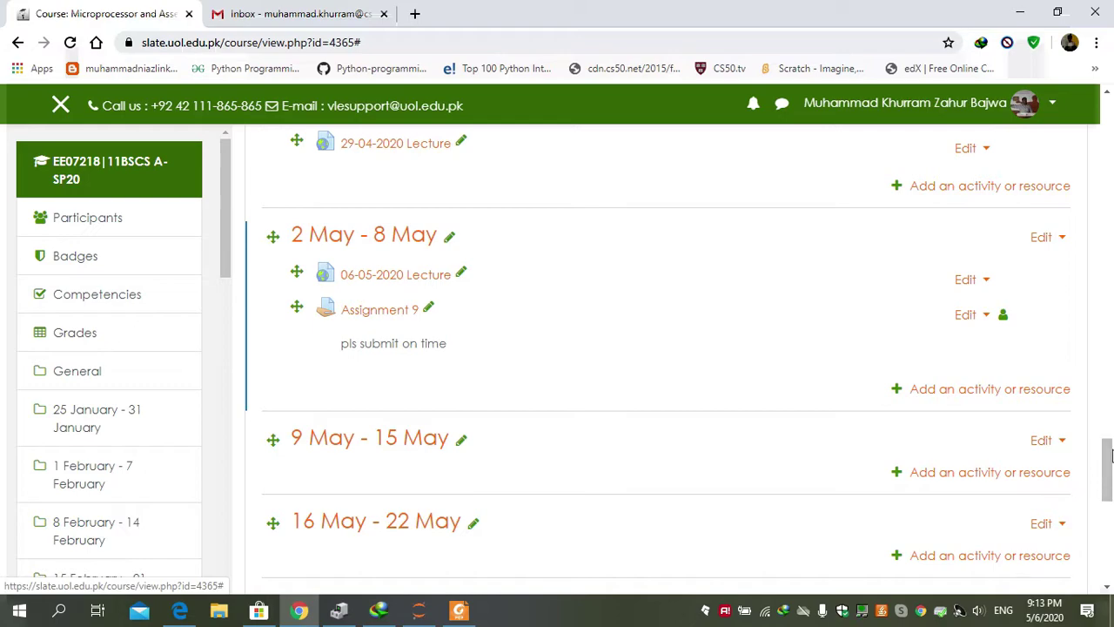
left_click(981, 390)
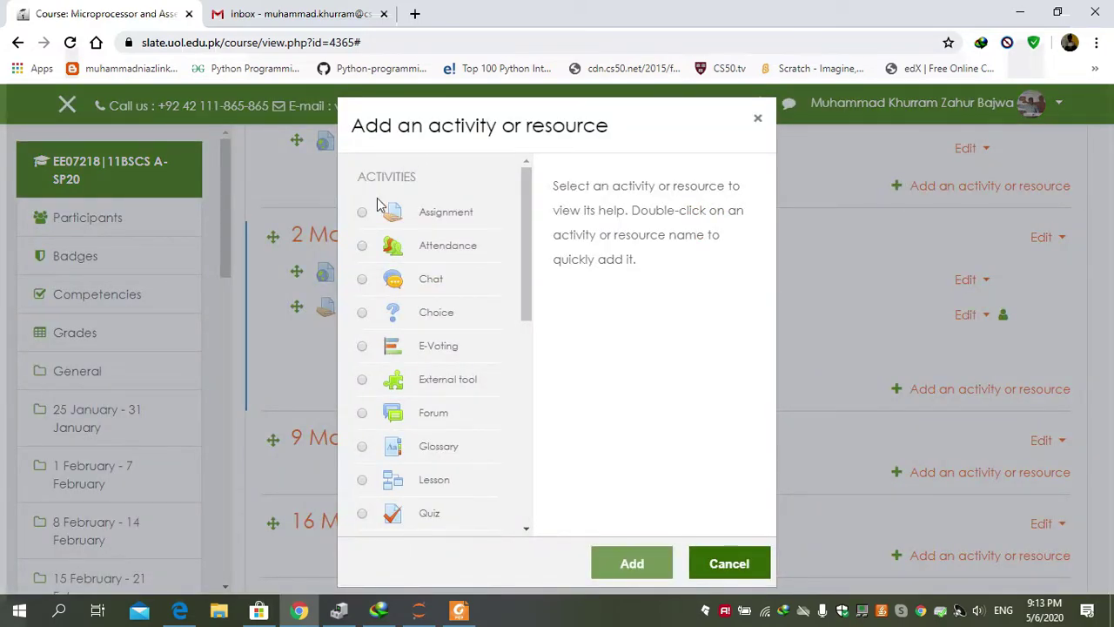
left_click(363, 213)
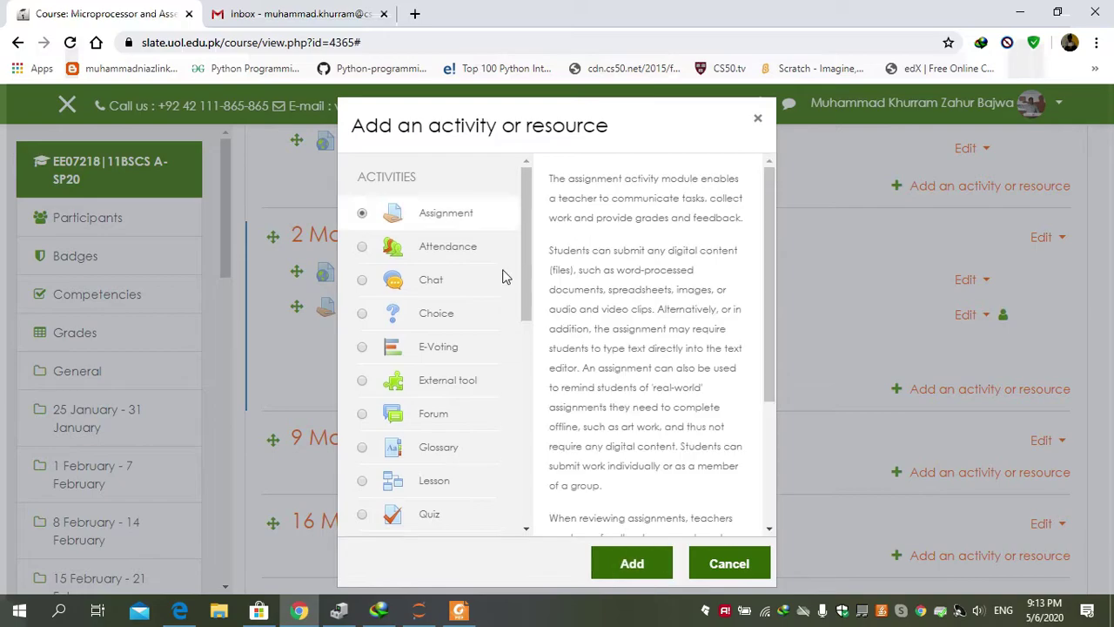
left_click(632, 565)
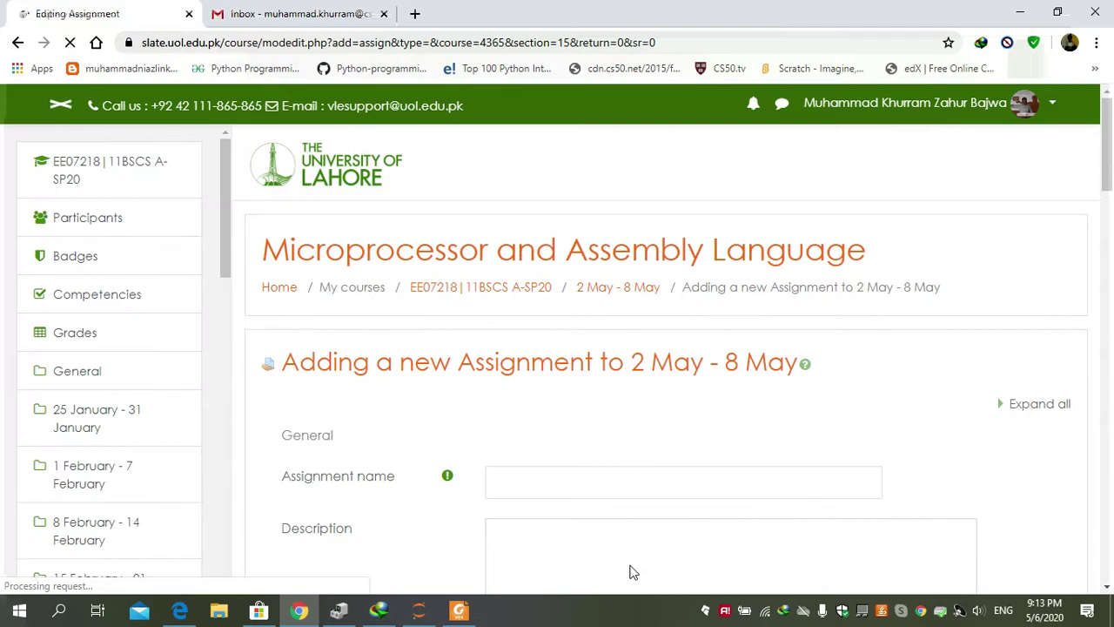
Step: Name the new assignment "Sample Assignment1" and place the cursor in its empty description
left_click(619, 486)
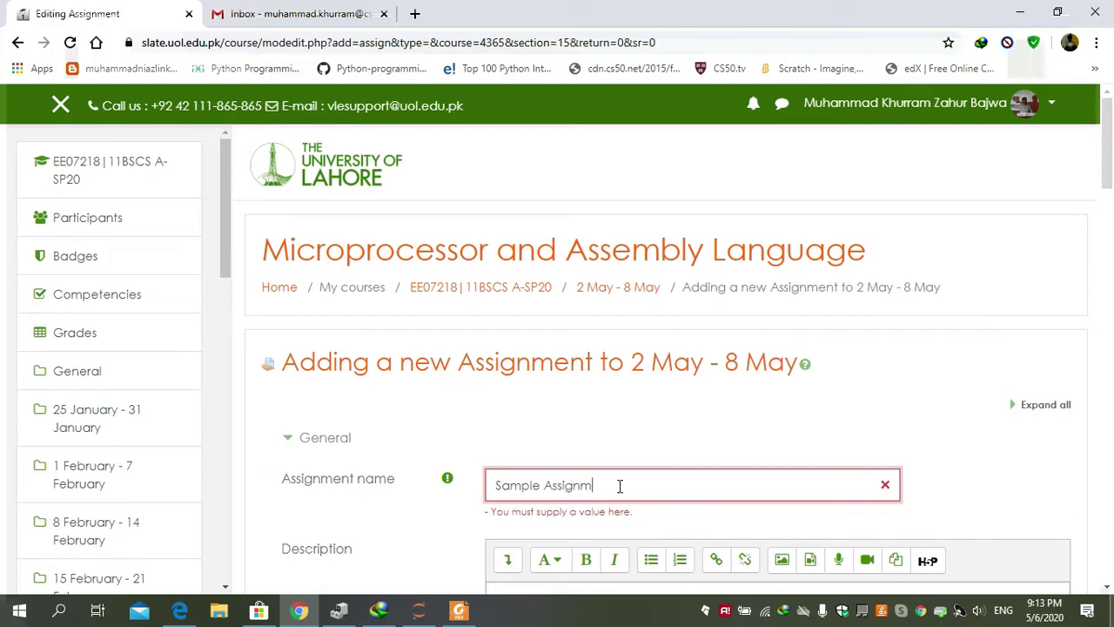
type("1")
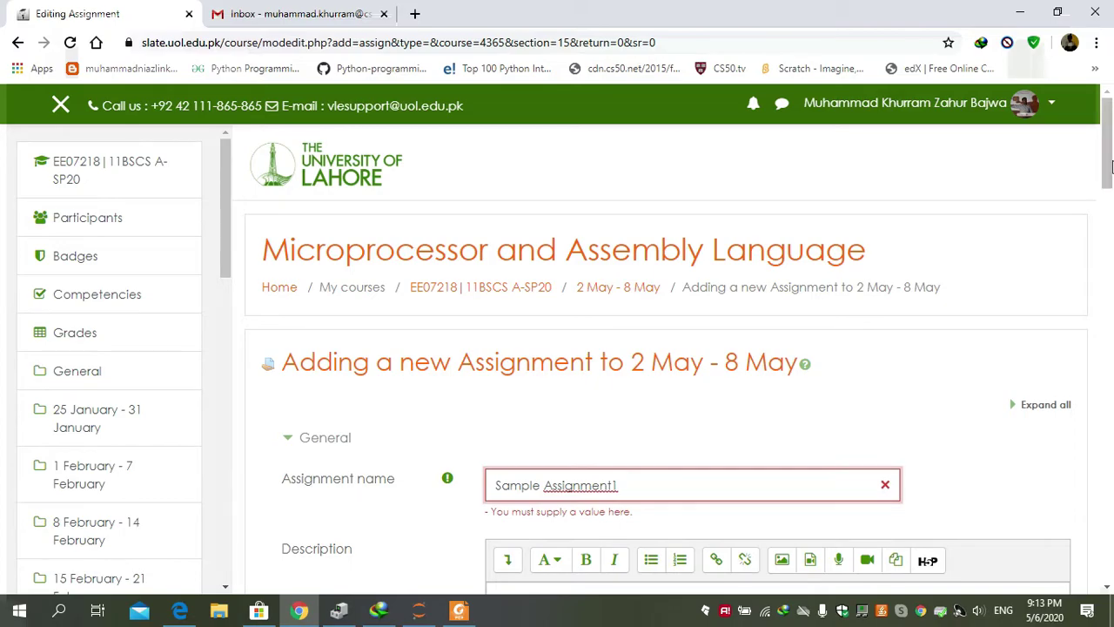
scroll(735, 361, "down", 2)
left_click(602, 423)
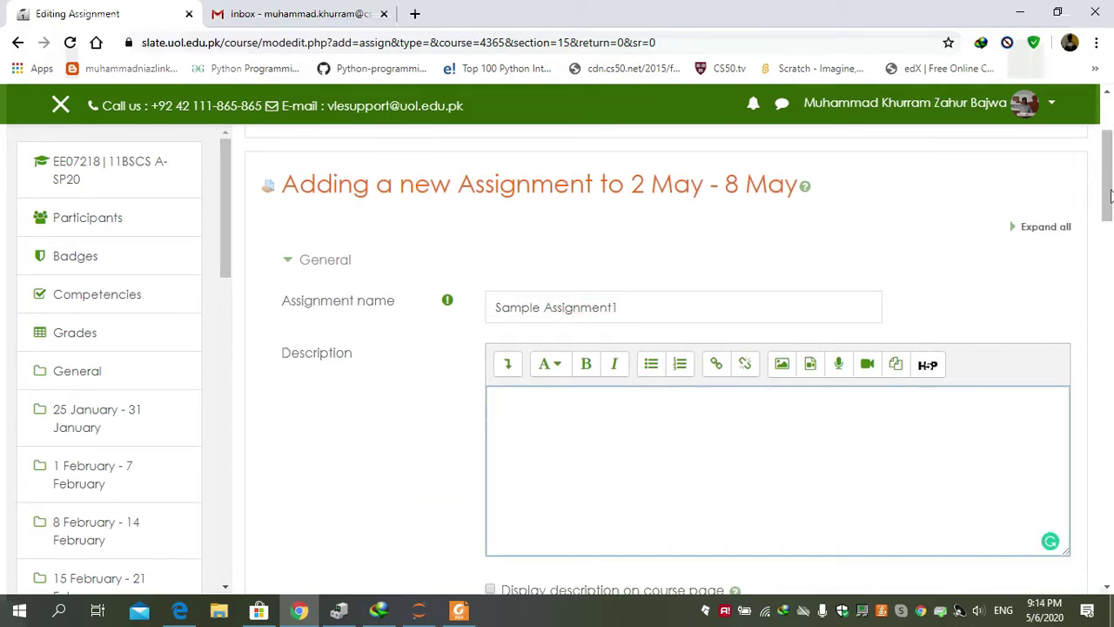
Step: Attach a copy of Micro Assignment 9A.docx from Google Drive's ZoomSectionA folder as an additional file, keeping the All rights reserved licence
scroll(662, 303, "down", 4)
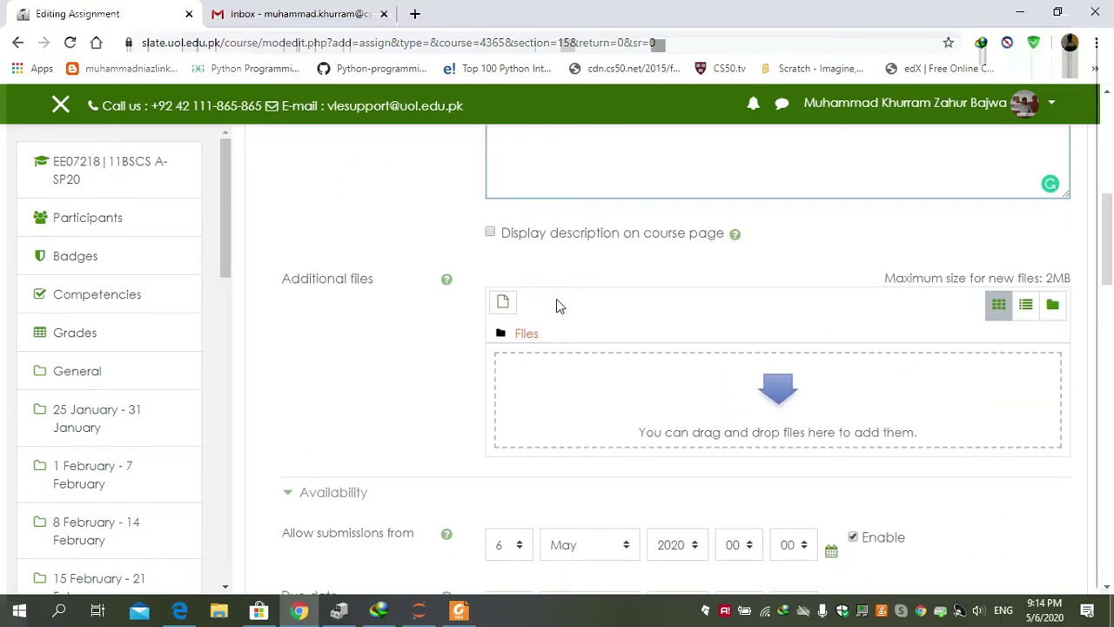
left_click(504, 302)
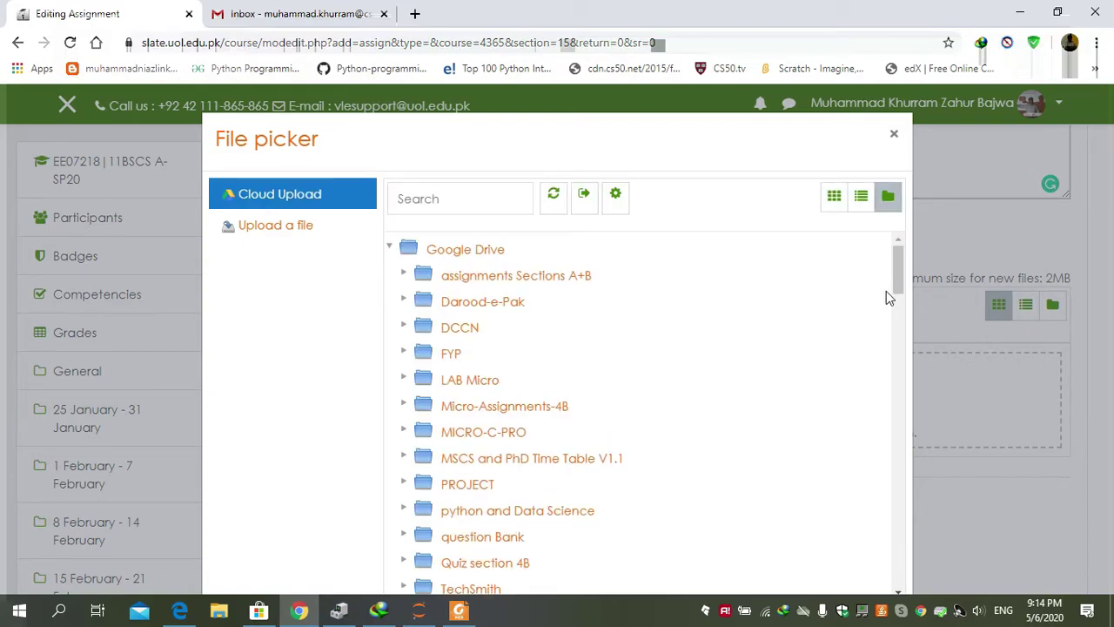
left_click_drag(900, 275, 903, 310)
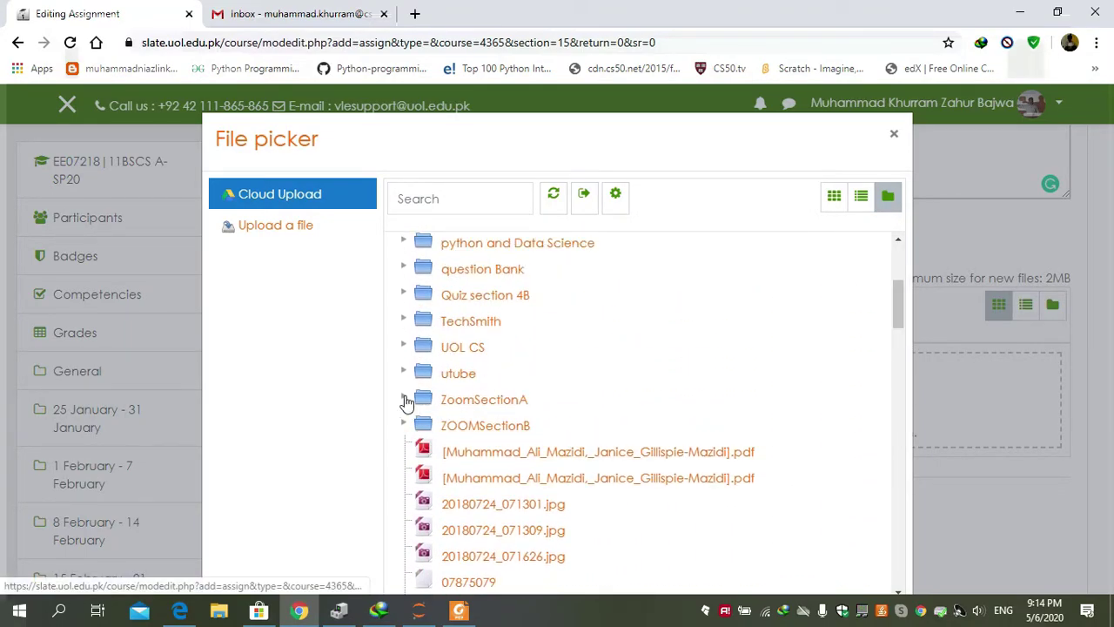
left_click(404, 399)
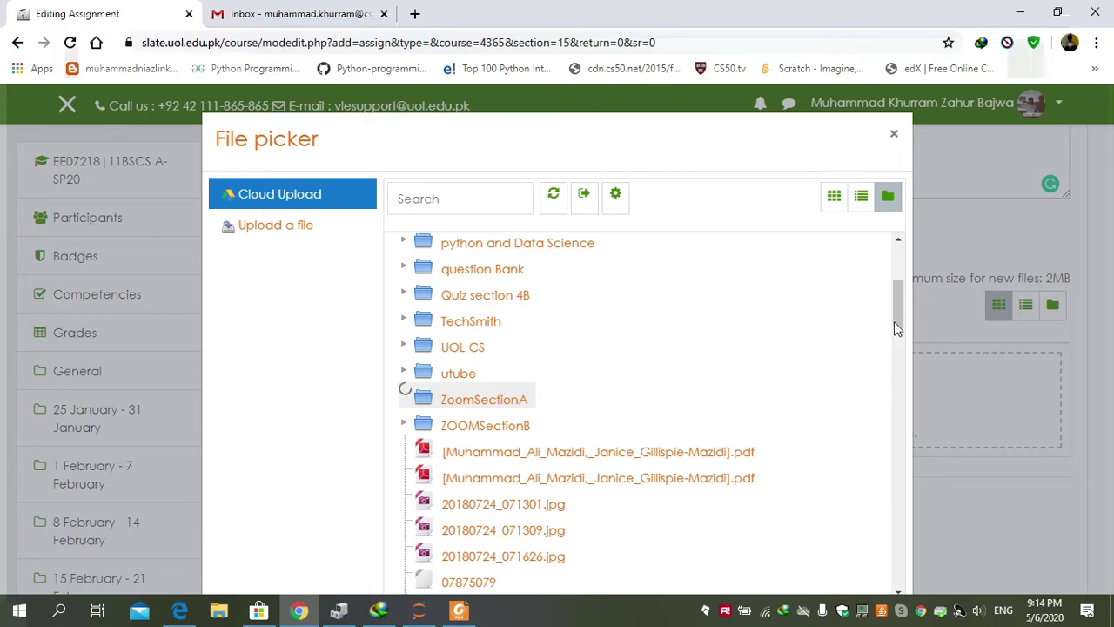
left_click_drag(894, 306, 900, 362)
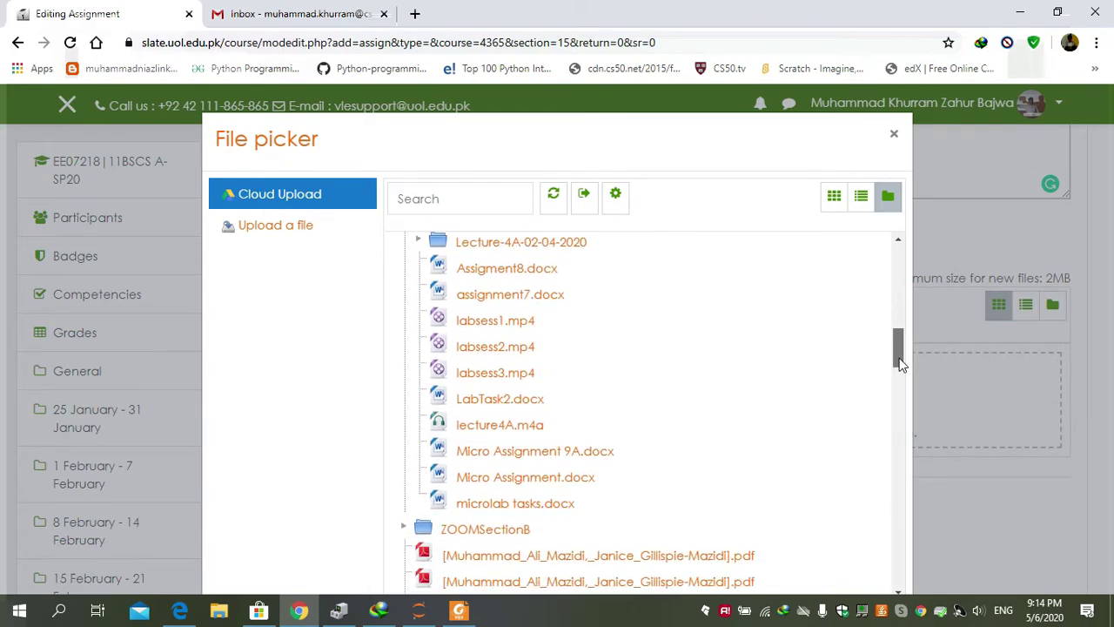
left_click(579, 445)
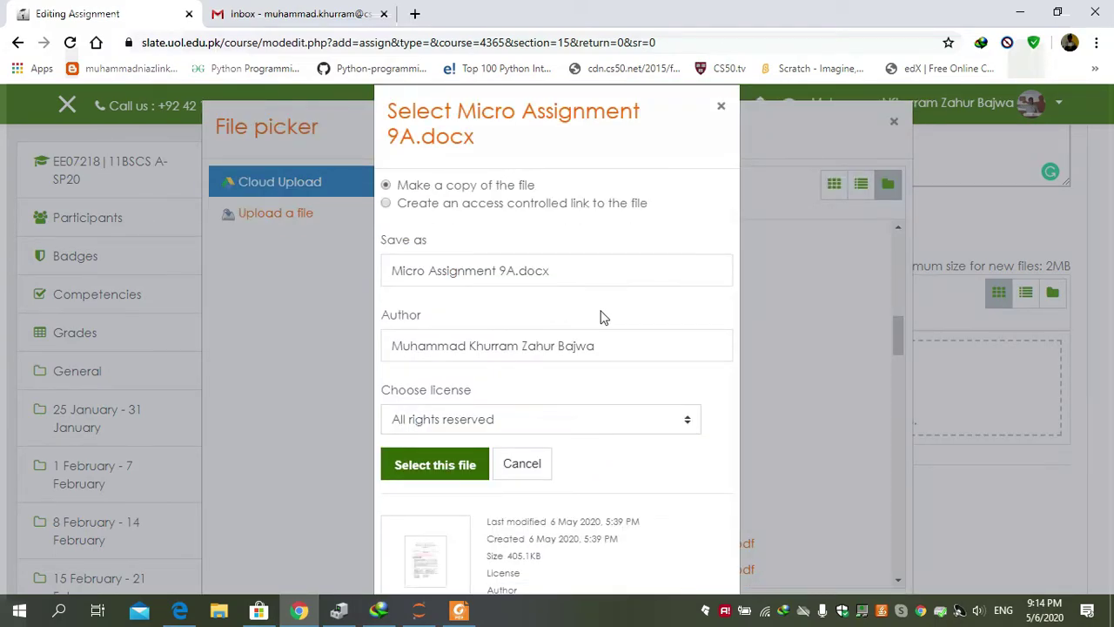
left_click(524, 424)
left_click(524, 421)
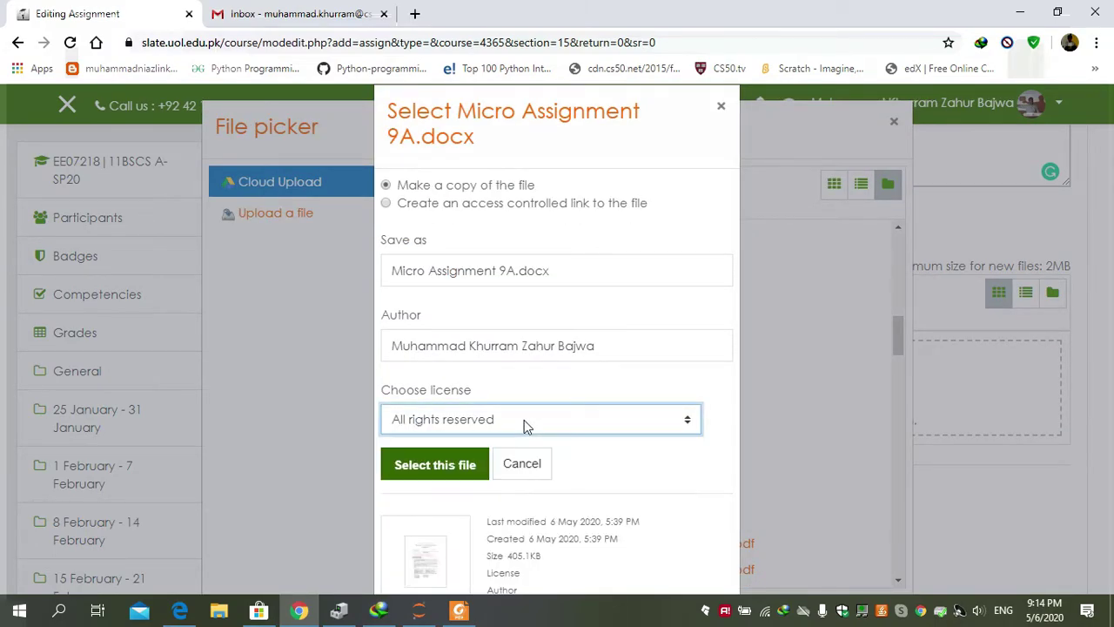
left_click(456, 463)
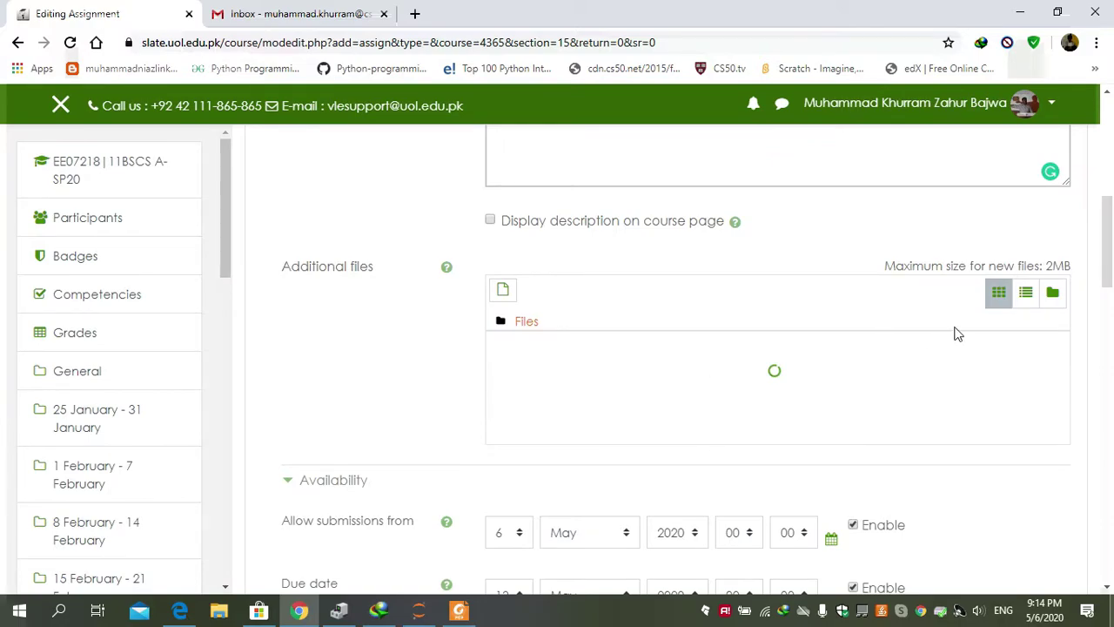
Step: Allow online text alongside file submissions and lower the maximum number of uploaded files
left_click_drag(1110, 251, 1110, 350)
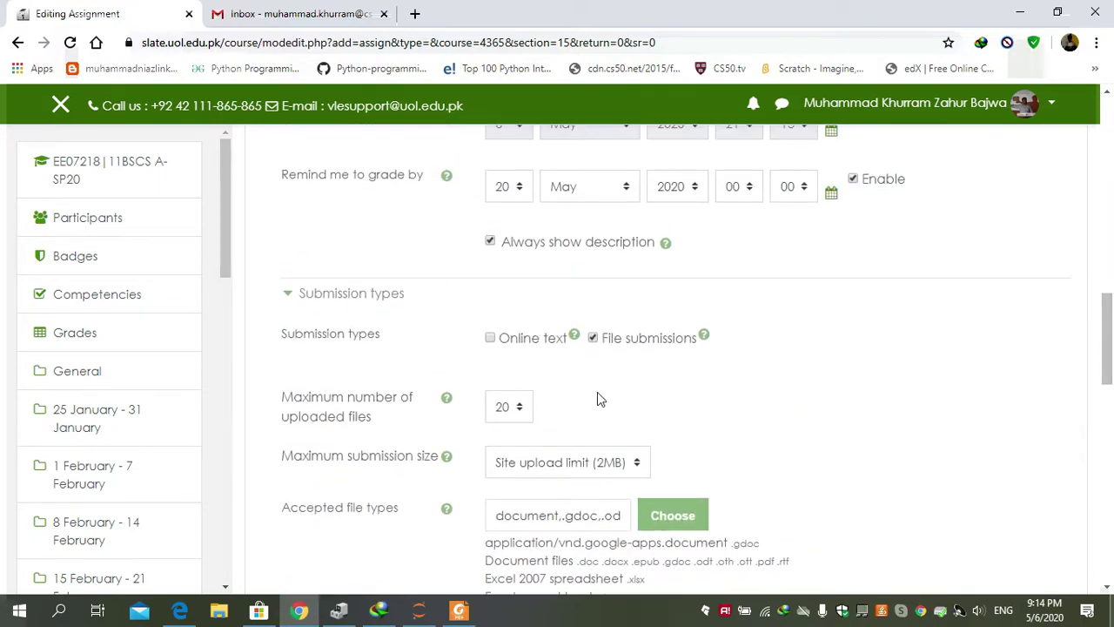
left_click(491, 338)
left_click(519, 472)
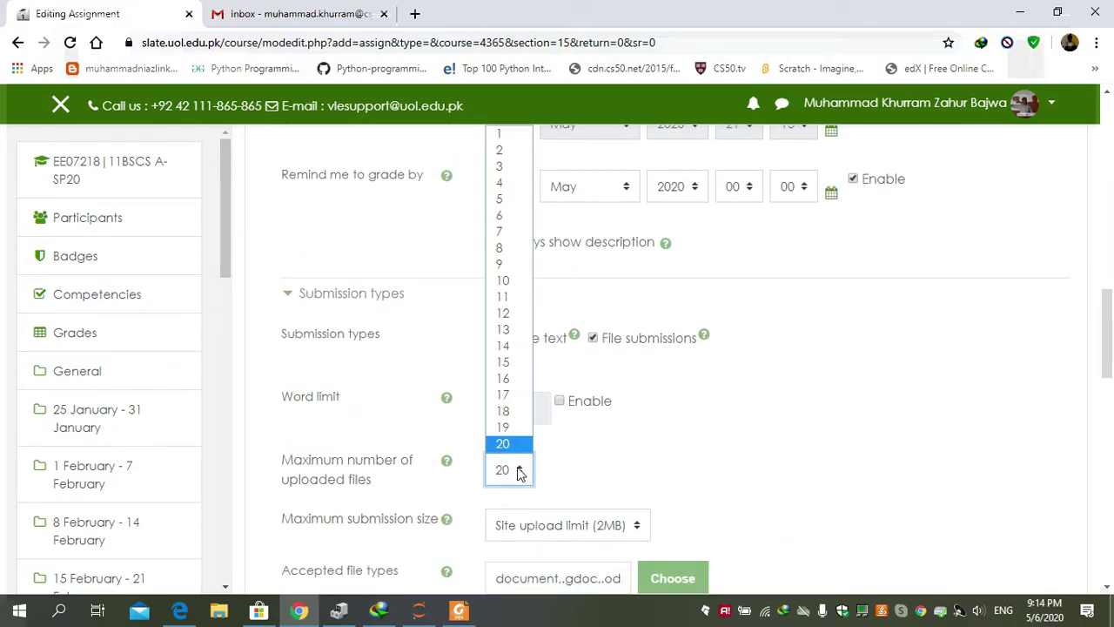
left_click(519, 141)
Step: Set the assignment's maximum grade to 10 and its grade category to Assignments, and save and display the assignment
left_click_drag(1110, 372, 1110, 501)
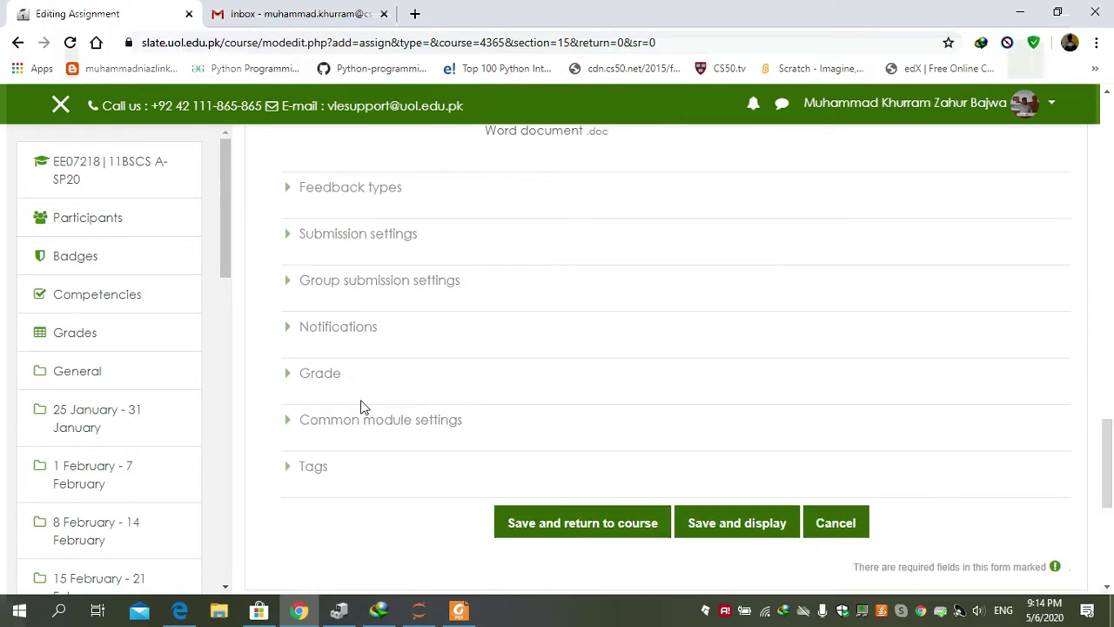
left_click(292, 377)
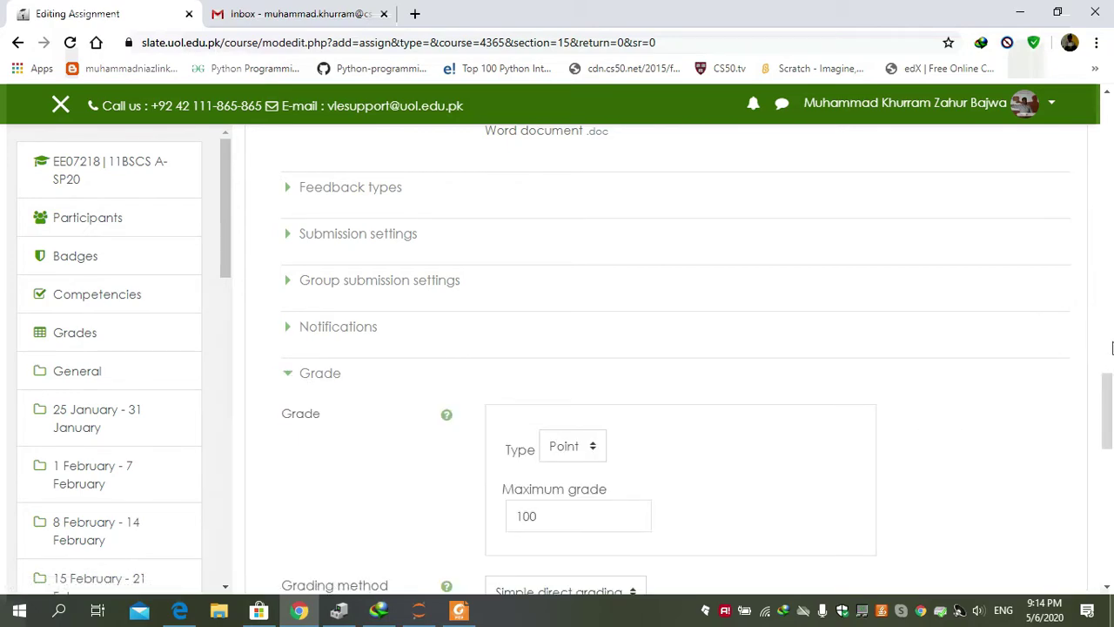
scroll(1107, 409, "down", 2)
left_click(594, 320)
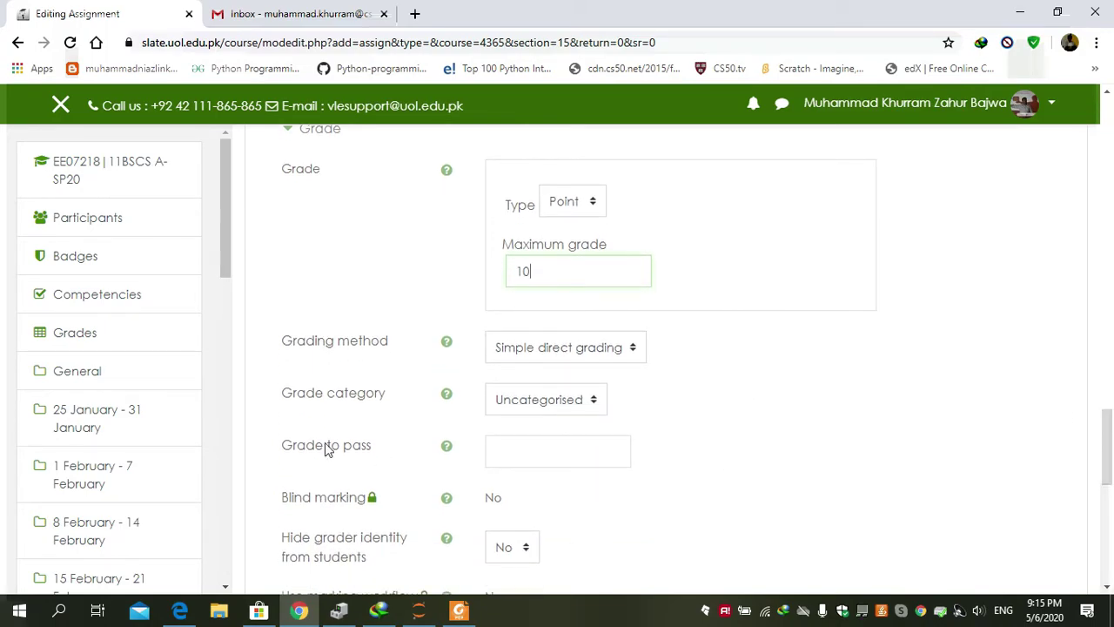
left_click(598, 401)
left_click(573, 442)
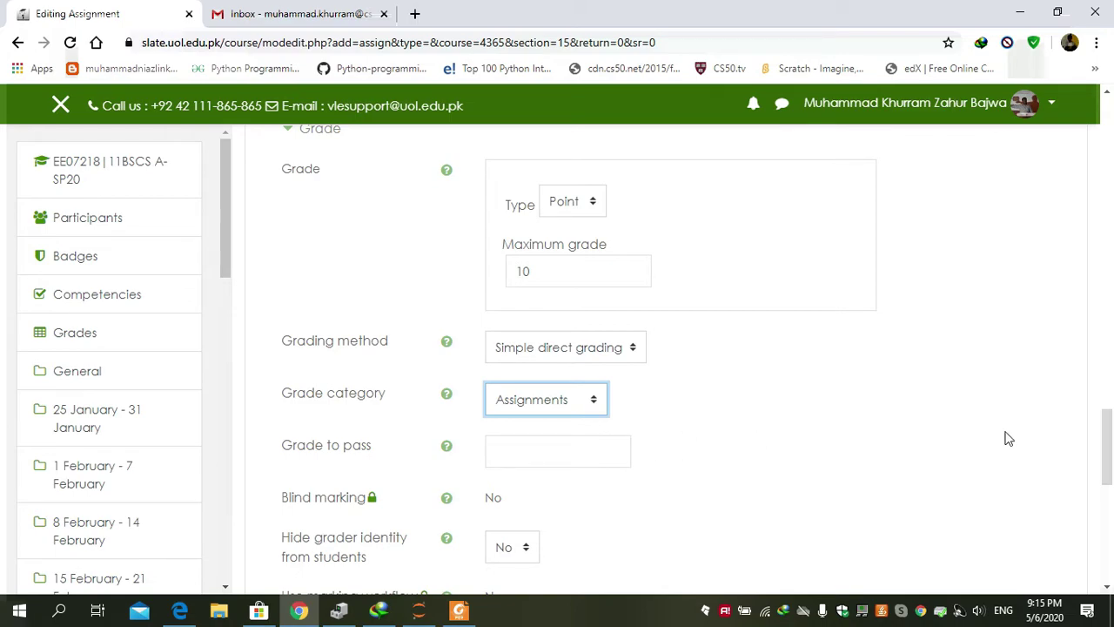
scroll(1109, 439, "down", 3)
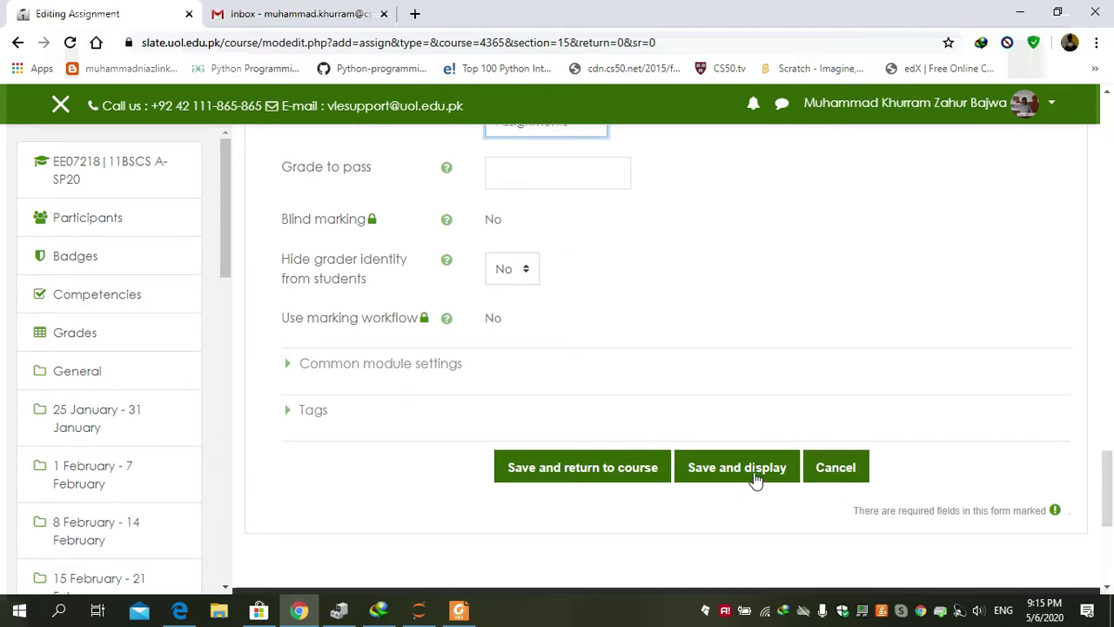
left_click(754, 471)
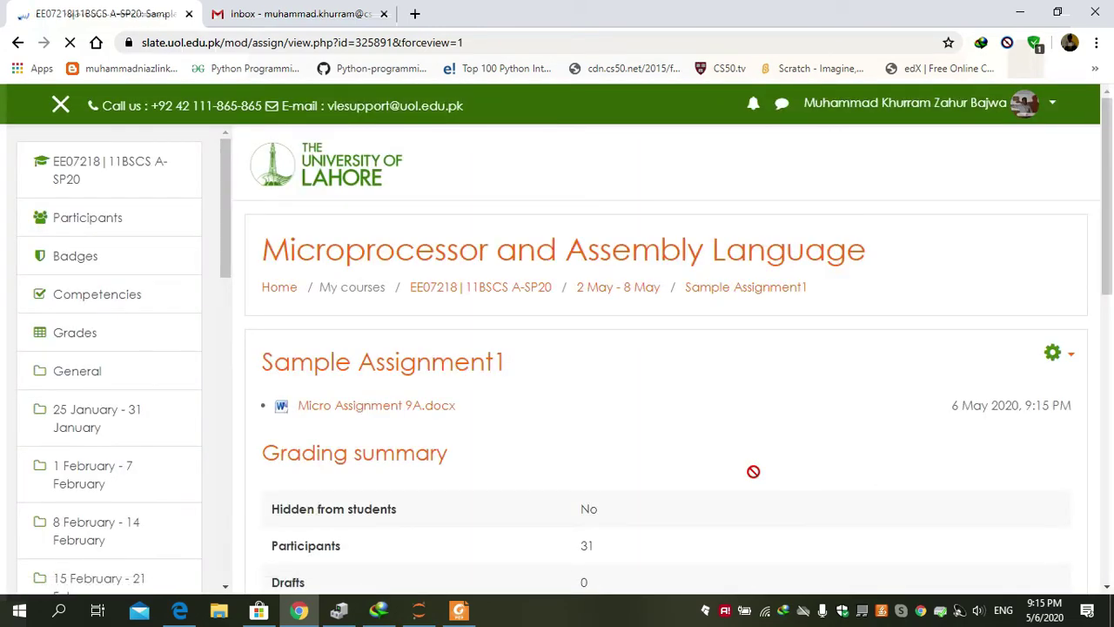
Step: Return to the course page and open the grader report to look over the participants' grades
left_click(616, 292)
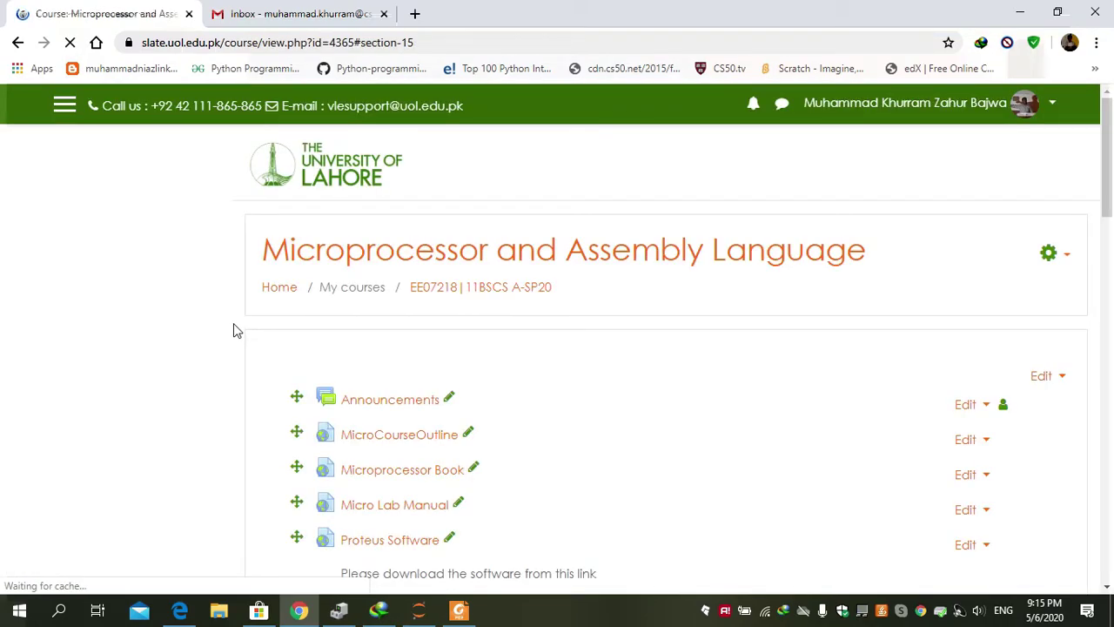
left_click(89, 344)
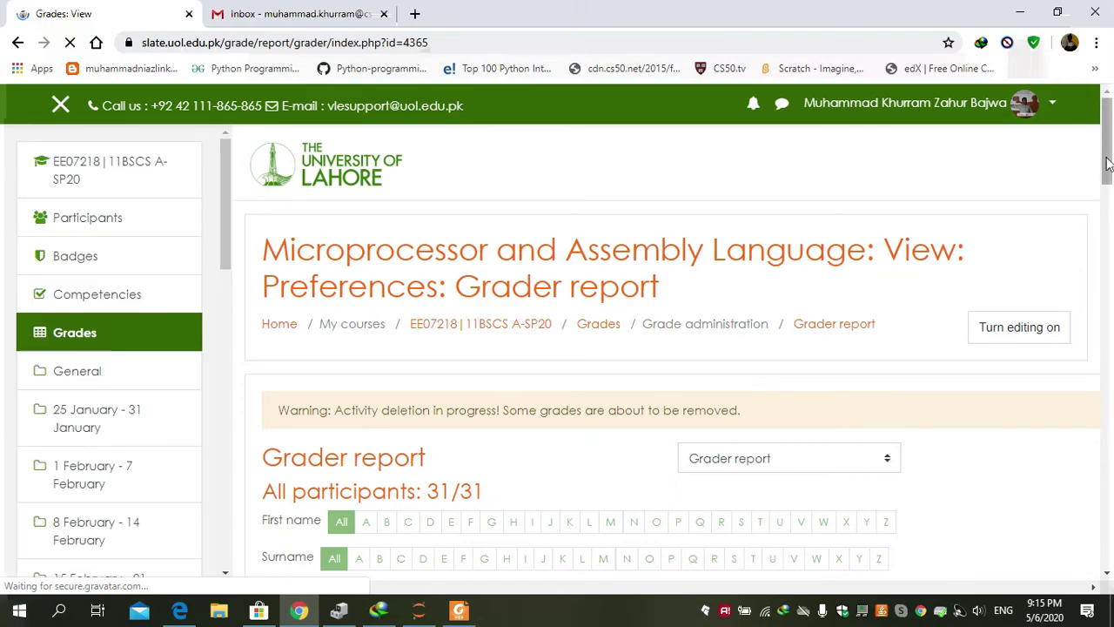
left_click_drag(1106, 164, 1110, 228)
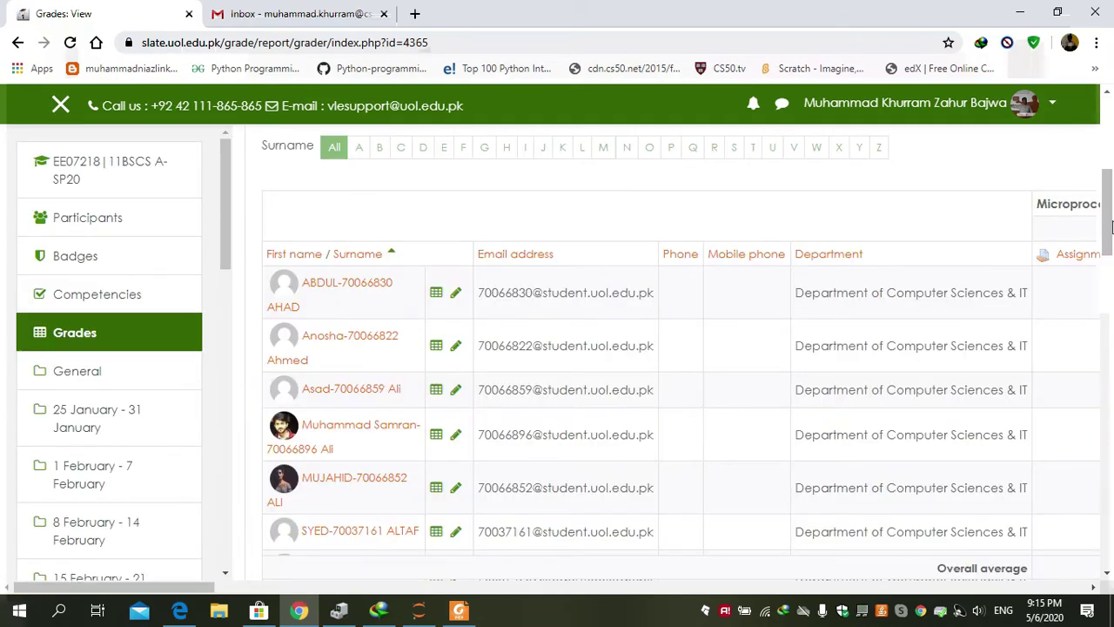
scroll(1108, 204, "up", 2)
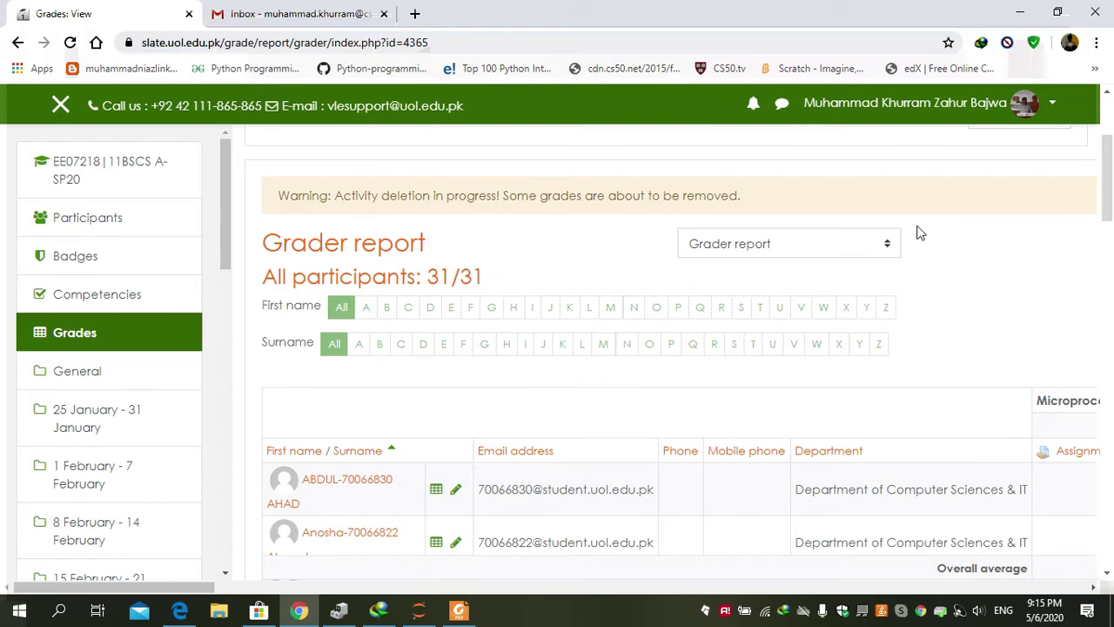
Step: Open the gradebook setup and check the items listed under the Assignments and Quiz categories
left_click(890, 244)
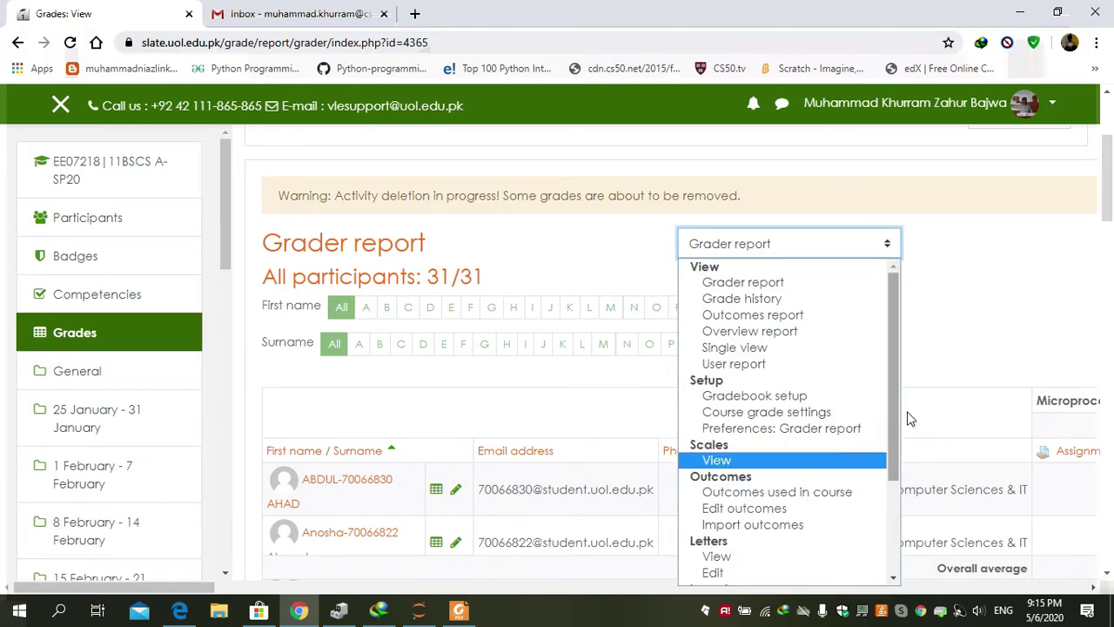
left_click(804, 395)
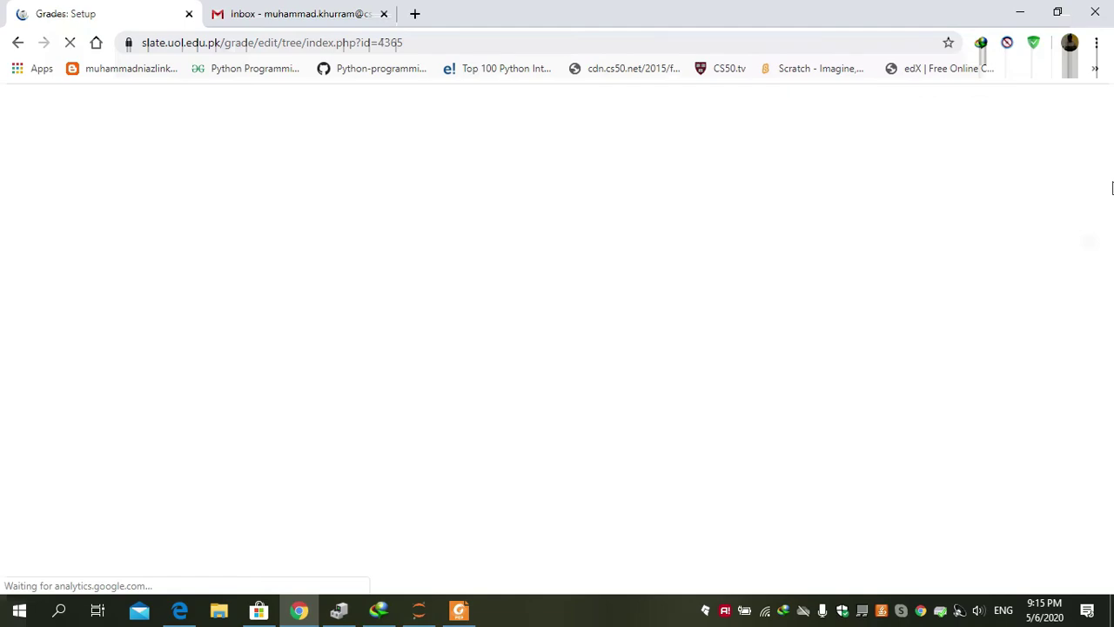
left_click_drag(1110, 149, 1111, 459)
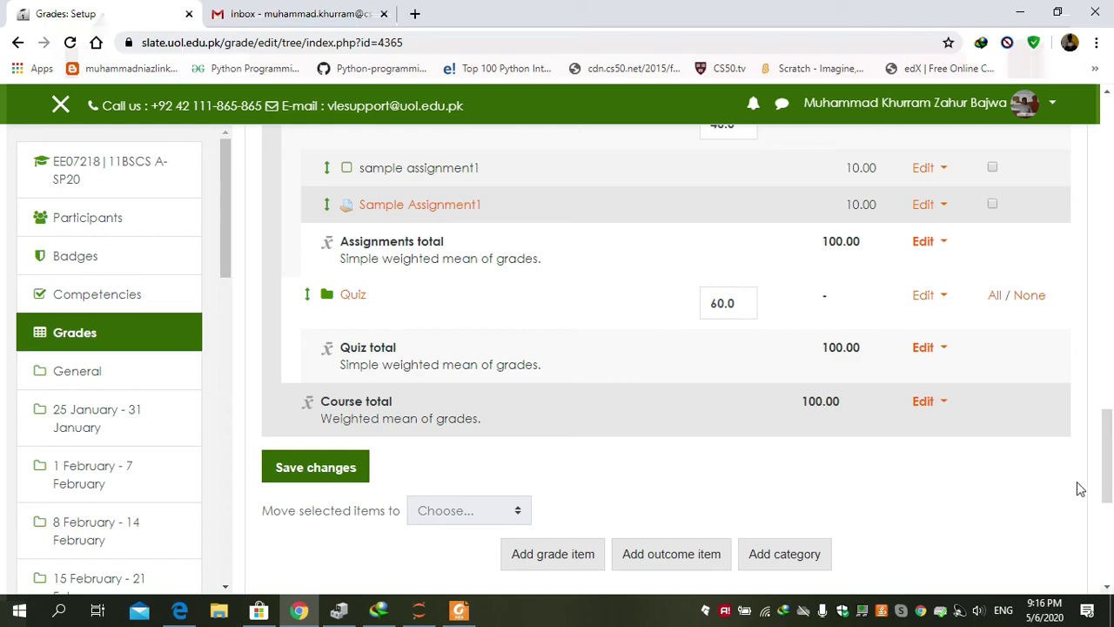
left_click_drag(1111, 459, 1110, 472)
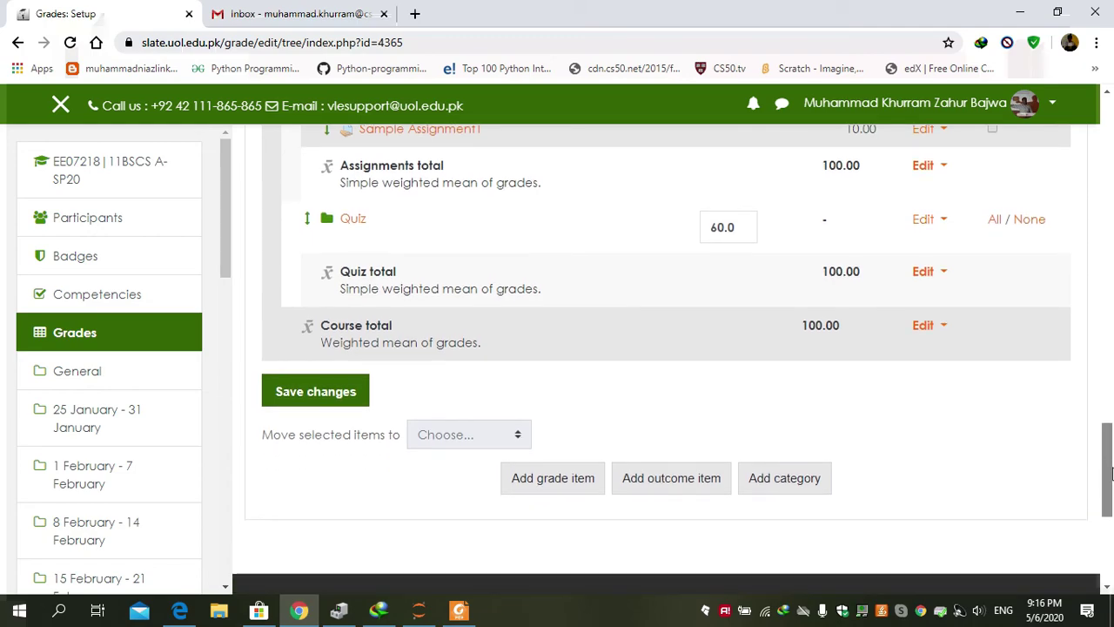